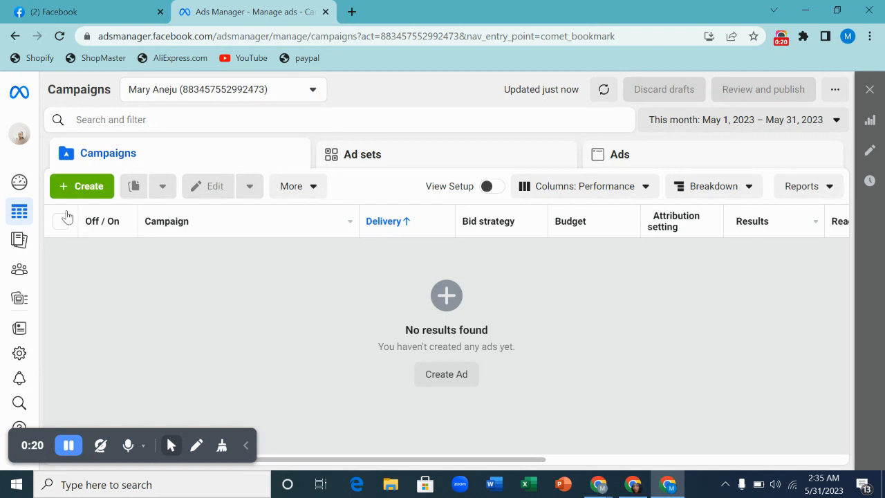
Create a new campaign with the Sales objective and continue to its settings
{"action": "left_click", "coordinate": [82, 187]}
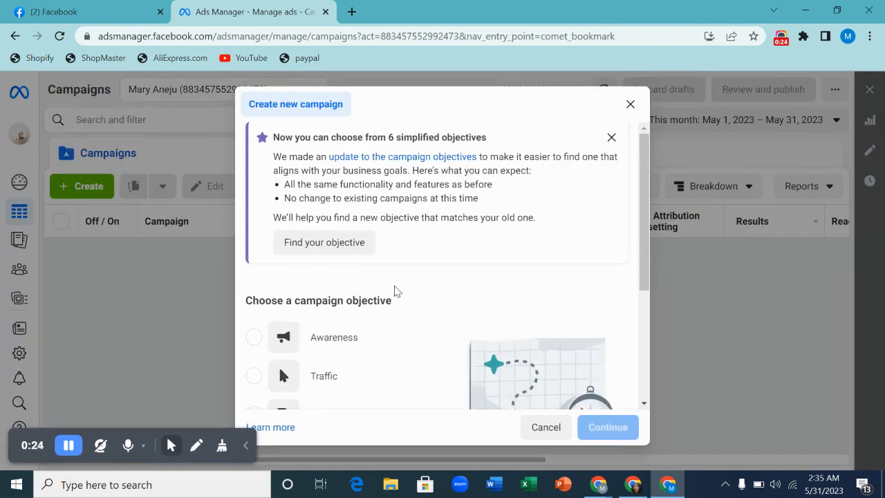
{"action": "scroll", "coordinate": [390, 289], "scroll_direction": "down", "scroll_amount": 2}
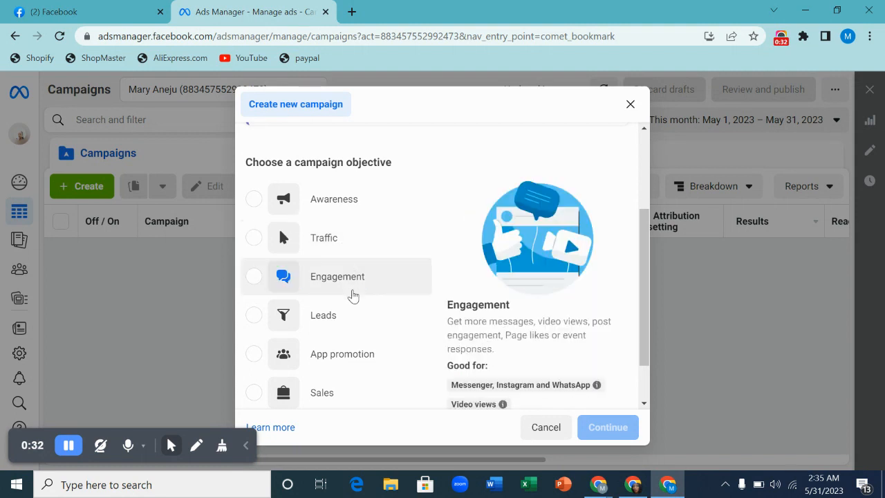
{"action": "scroll", "coordinate": [350, 304], "scroll_direction": "down", "scroll_amount": 1}
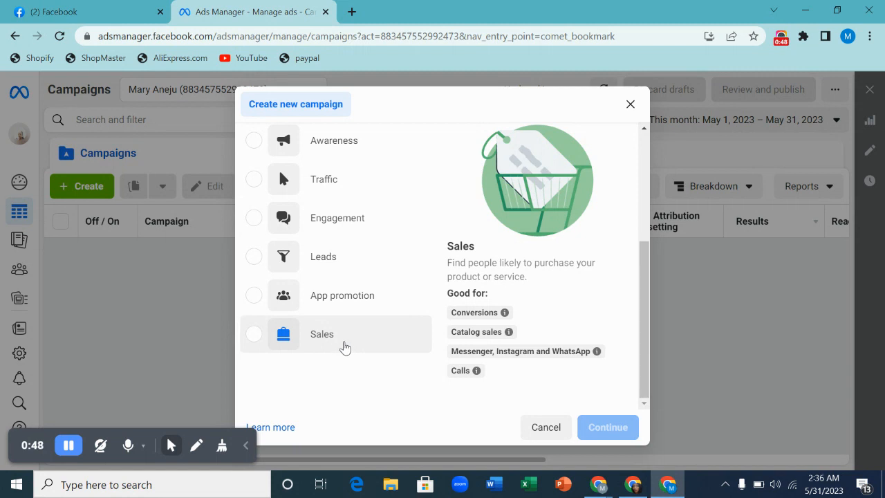
{"action": "left_click", "coordinate": [255, 338]}
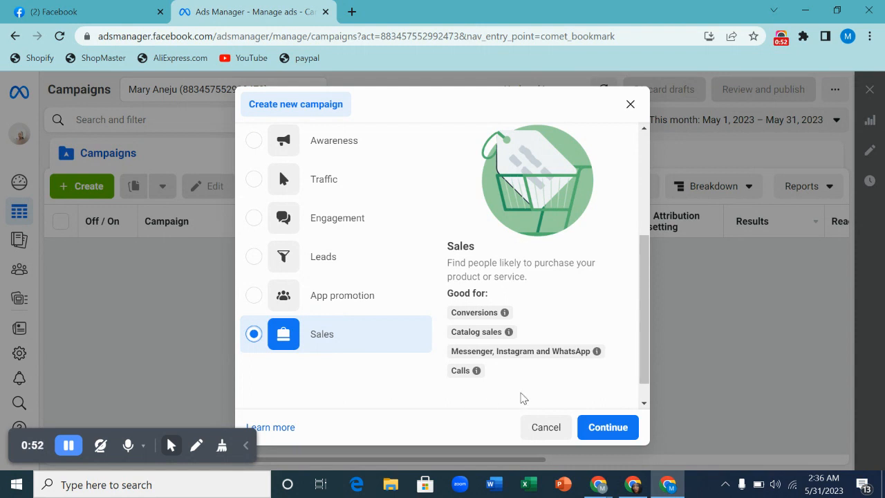
{"action": "left_click", "coordinate": [614, 430]}
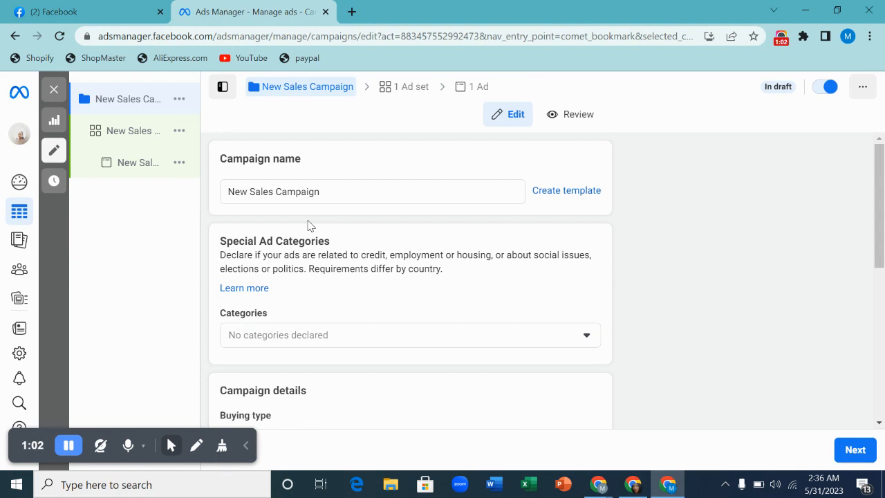
Replace the default campaign name with "Weight Loss" and look through the remaining campaign settings
{"action": "triple_click", "coordinate": [288, 193]}
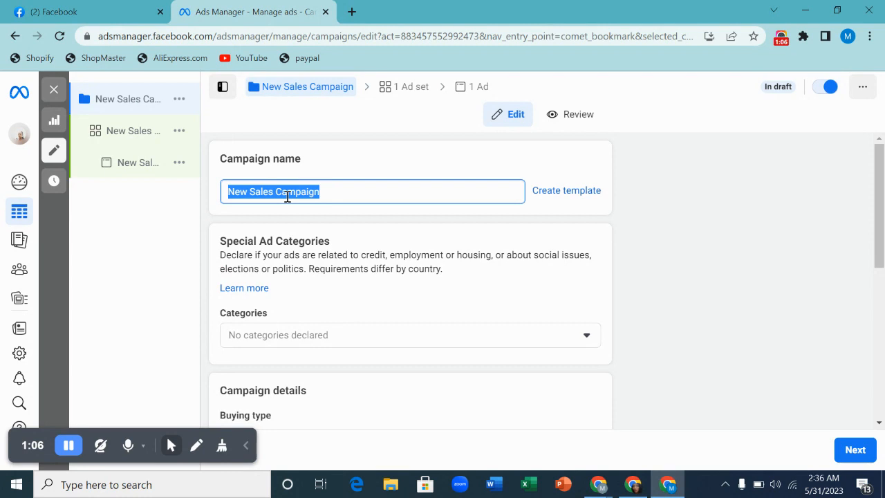
{"action": "type", "text": "Weight Loss"}
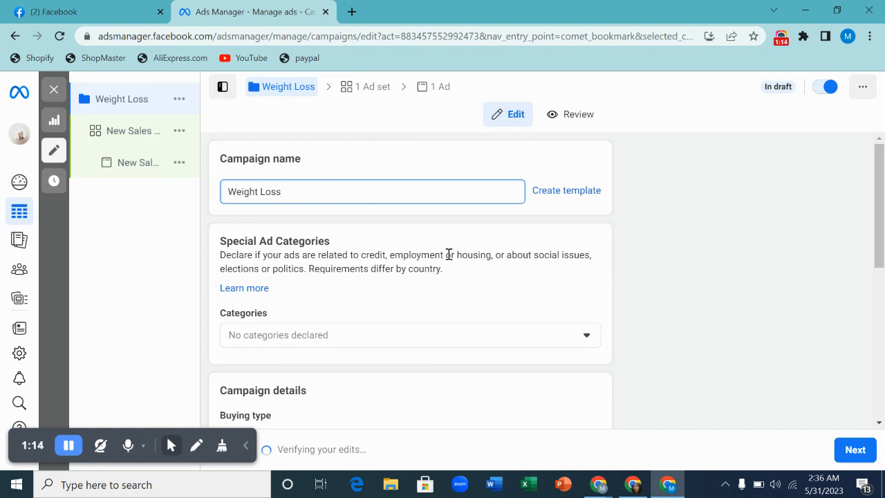
{"action": "scroll", "coordinate": [448, 259], "scroll_direction": "down", "scroll_amount": 2}
{"action": "scroll", "coordinate": [448, 260], "scroll_direction": "down", "scroll_amount": 3}
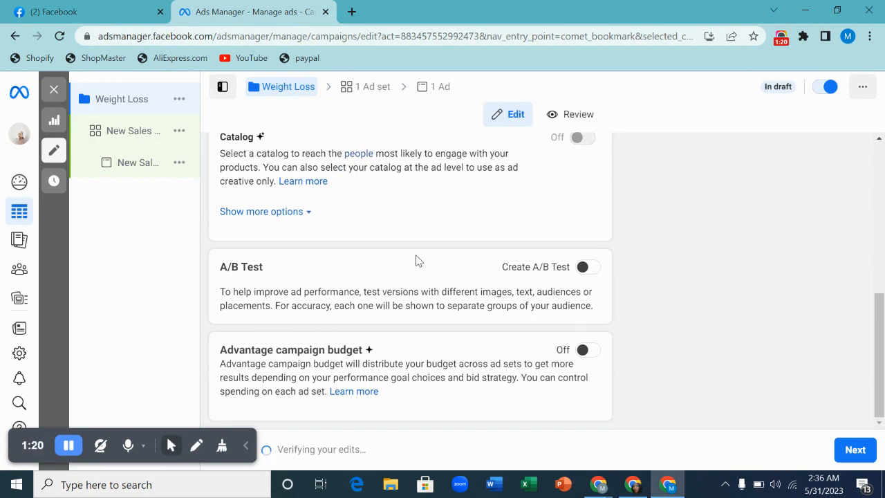
{"action": "scroll", "coordinate": [411, 259], "scroll_direction": "up", "scroll_amount": 3}
{"action": "scroll", "coordinate": [410, 261], "scroll_direction": "up", "scroll_amount": 2}
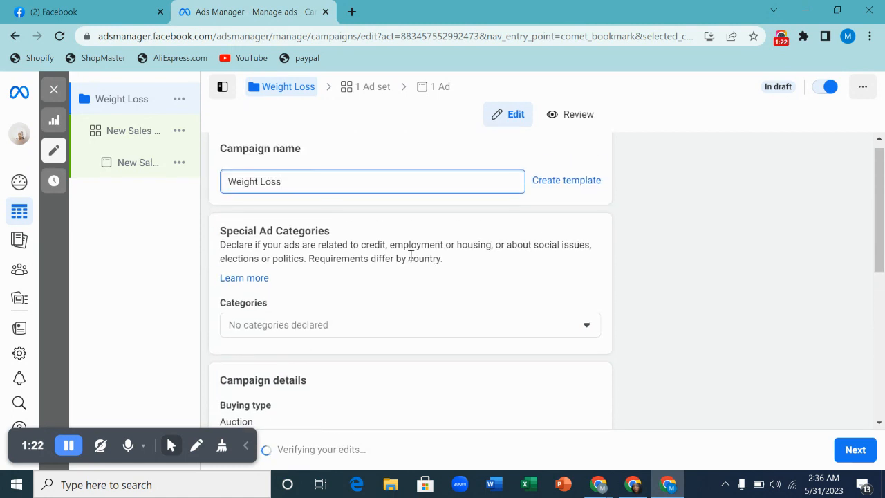
{"action": "scroll", "coordinate": [411, 257], "scroll_direction": "down", "scroll_amount": 5}
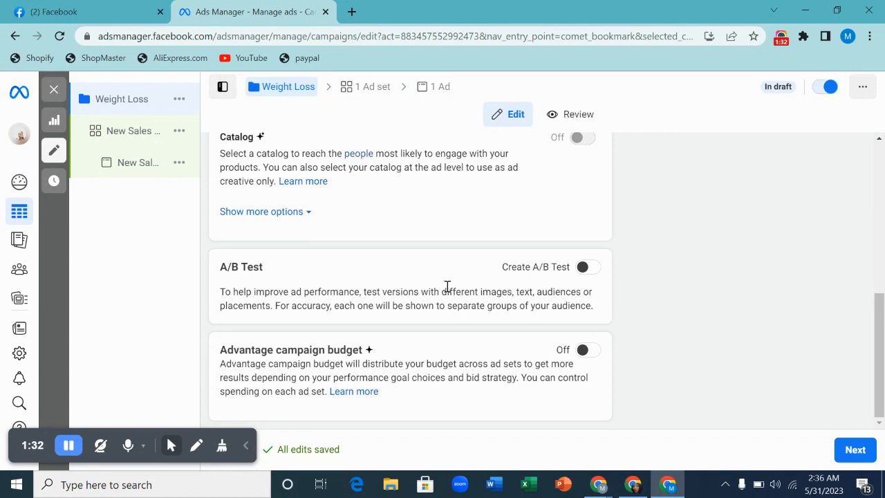
{"action": "scroll", "coordinate": [446, 290], "scroll_direction": "up", "scroll_amount": 5}
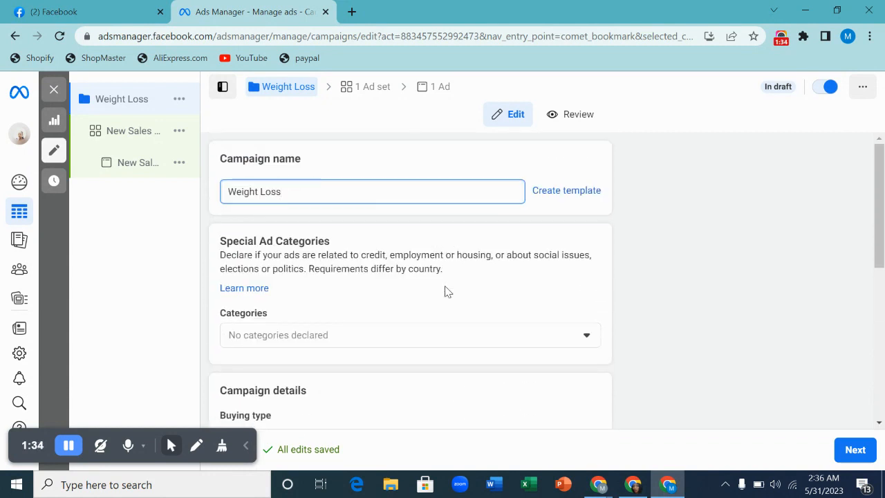
Copy the campaign name and continue to the ad set settings
{"action": "triple_click", "coordinate": [267, 193]}
{"action": "right_click", "coordinate": [266, 194]}
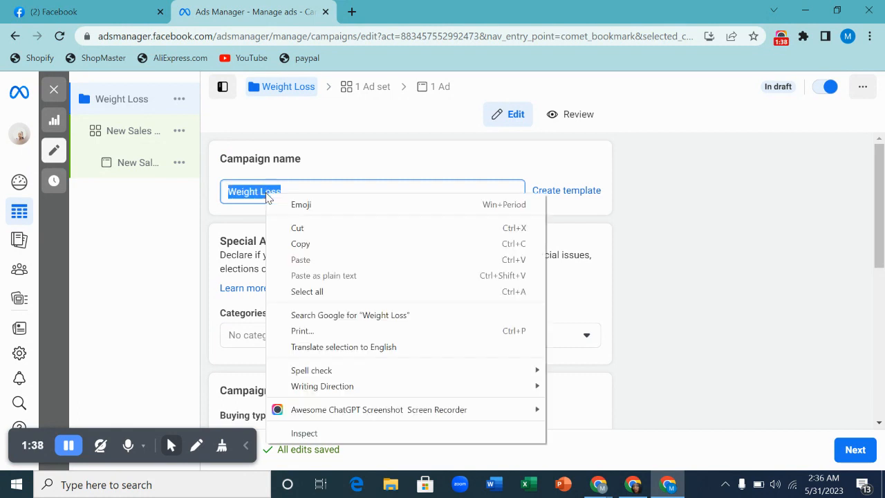
{"action": "left_click", "coordinate": [301, 239]}
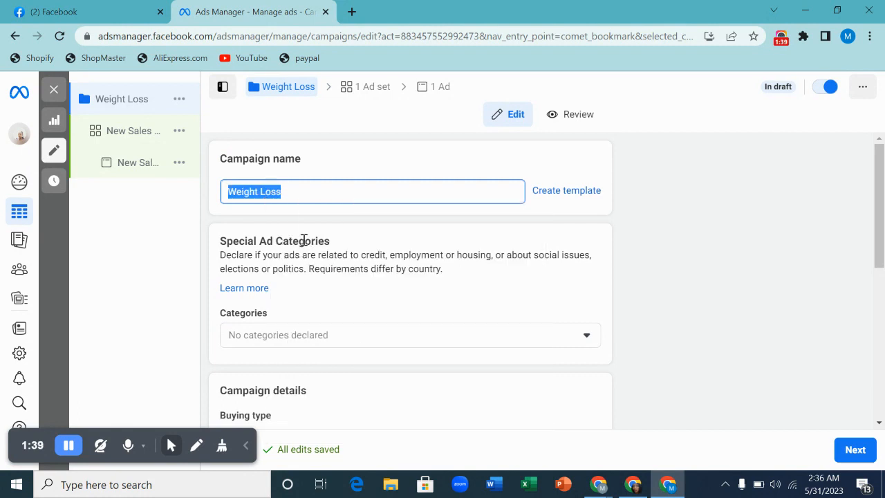
{"action": "left_click", "coordinate": [855, 450]}
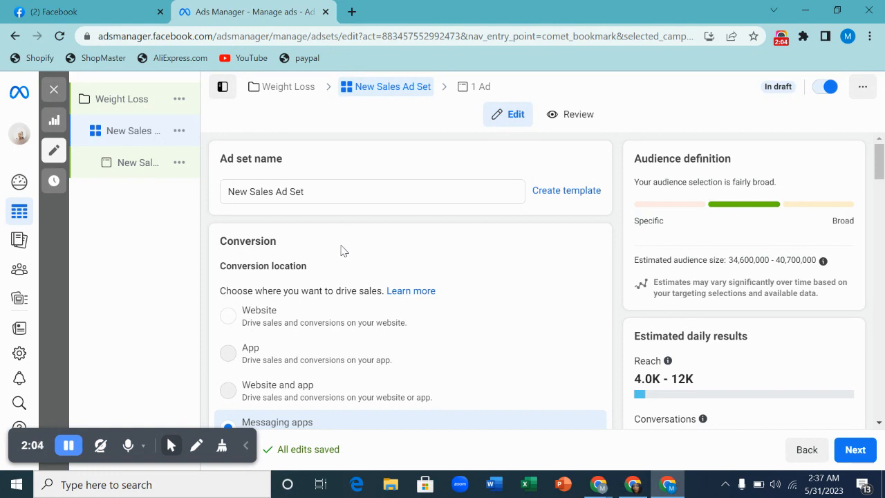
Rename the ad set "Weight Loss 1", reusing the copied campaign name
{"action": "left_click", "coordinate": [282, 194]}
{"action": "key", "text": "ctrl+a"}
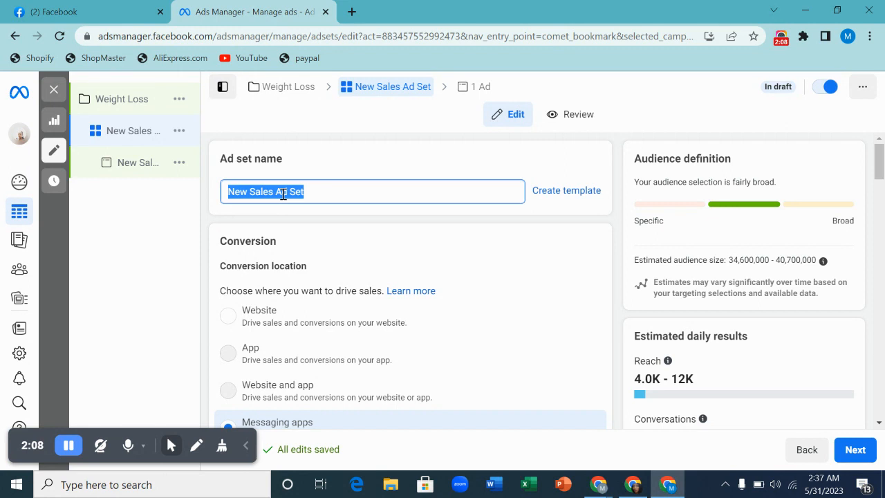
{"action": "key", "text": "ctrl+v"}
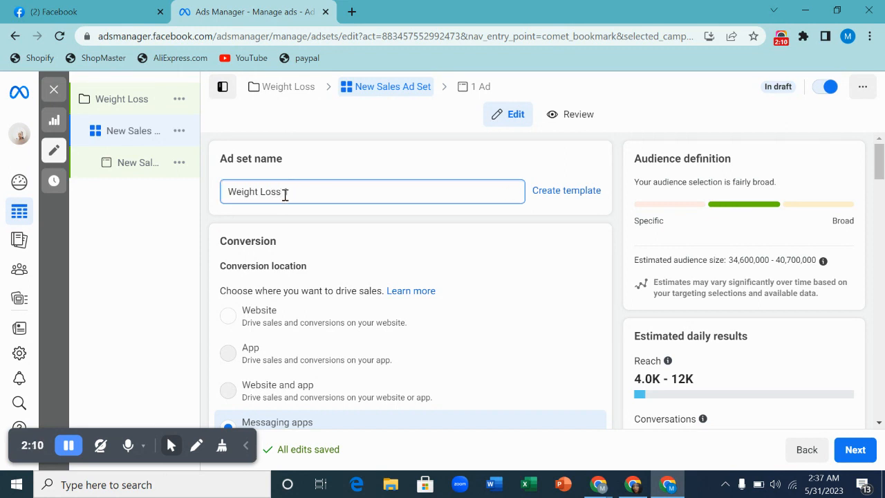
{"action": "type", "text": "1"}
Change the ad set's Facebook Page to Harremyscinema
{"action": "scroll", "coordinate": [306, 239], "scroll_direction": "down", "scroll_amount": 2}
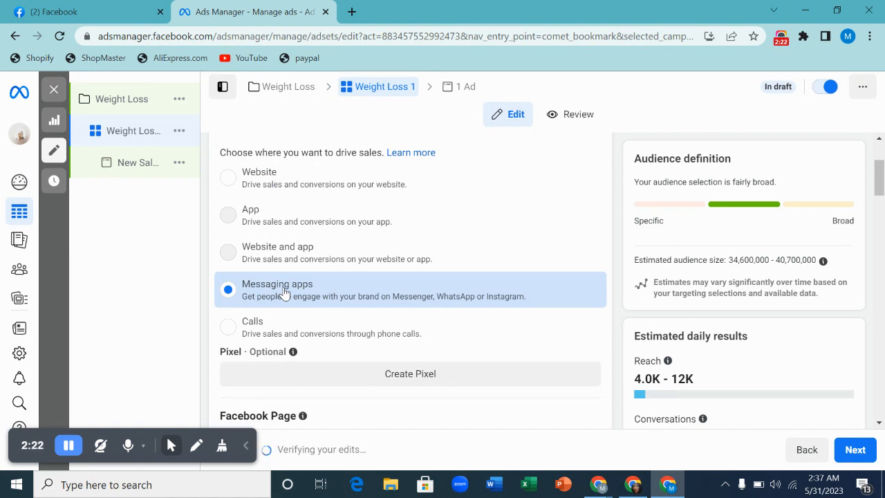
{"action": "scroll", "coordinate": [284, 293], "scroll_direction": "down", "scroll_amount": 3}
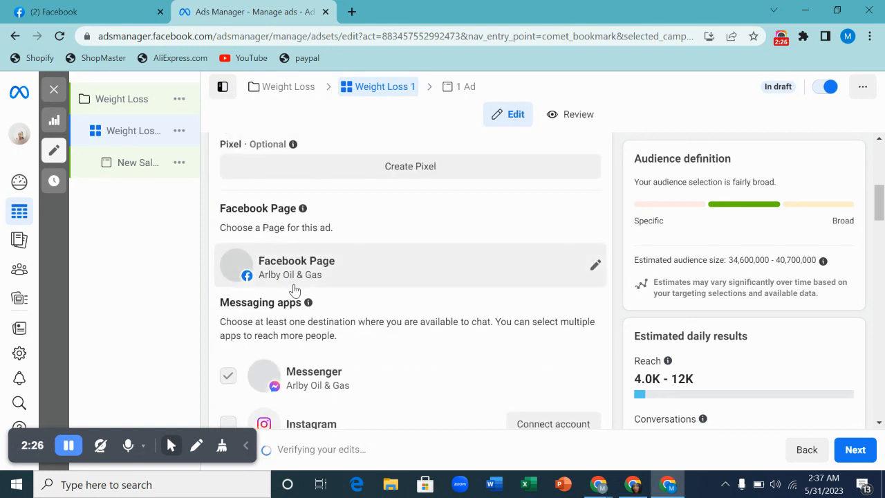
{"action": "scroll", "coordinate": [313, 280], "scroll_direction": "down", "scroll_amount": 2}
{"action": "scroll", "coordinate": [314, 284], "scroll_direction": "up", "scroll_amount": 2}
{"action": "left_click", "coordinate": [594, 266]}
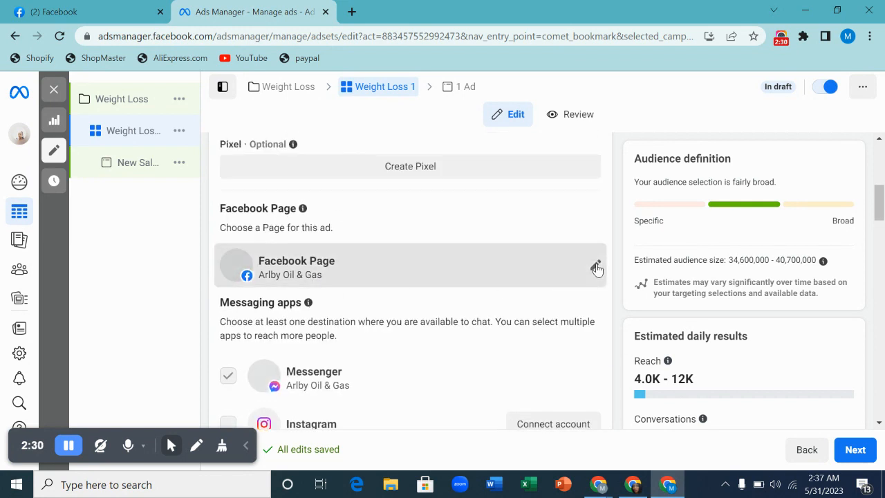
{"action": "scroll", "coordinate": [480, 286], "scroll_direction": "down", "scroll_amount": 2}
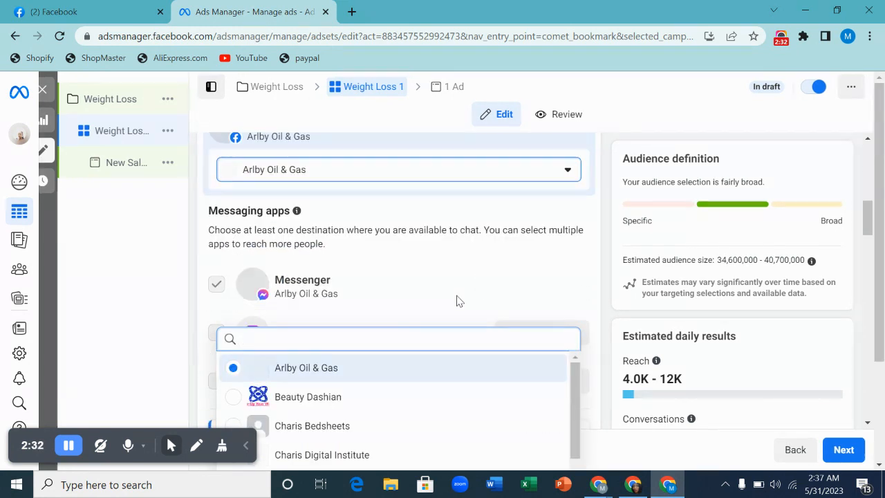
{"action": "scroll", "coordinate": [384, 376], "scroll_direction": "down", "scroll_amount": 1}
{"action": "scroll", "coordinate": [384, 379], "scroll_direction": "down", "scroll_amount": 3}
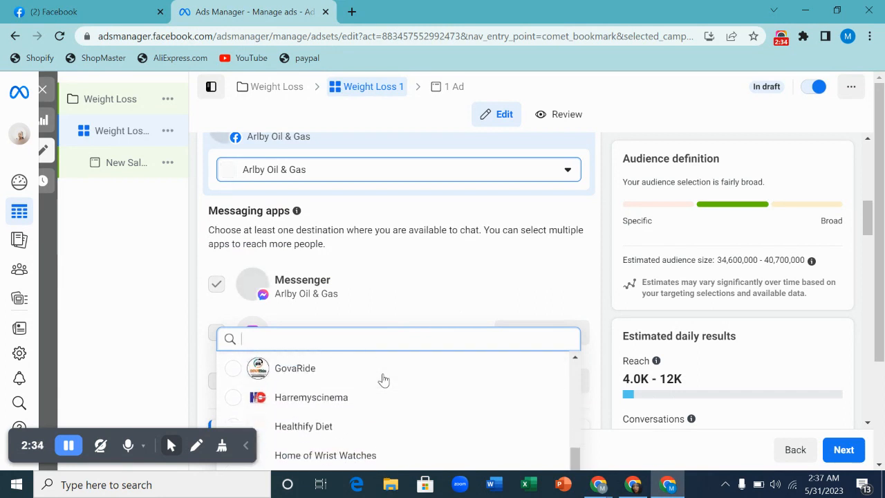
{"action": "left_click", "coordinate": [338, 393]}
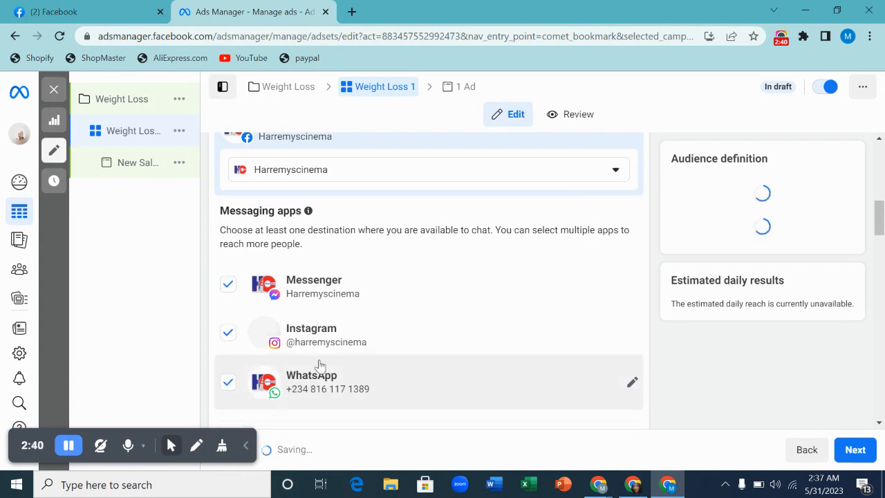
Deselect Messenger and WhatsApp as messaging app destinations for the ad set
{"action": "scroll", "coordinate": [338, 276], "scroll_direction": "up", "scroll_amount": 1}
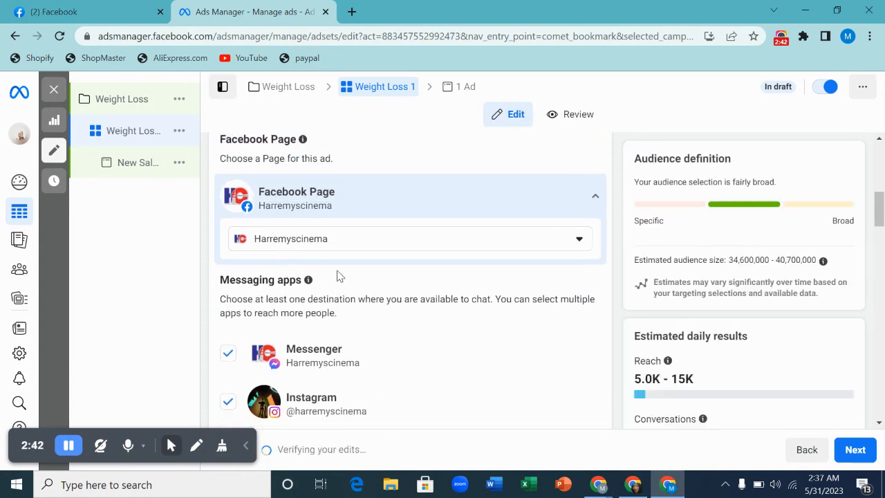
{"action": "scroll", "coordinate": [339, 276], "scroll_direction": "down", "scroll_amount": 1}
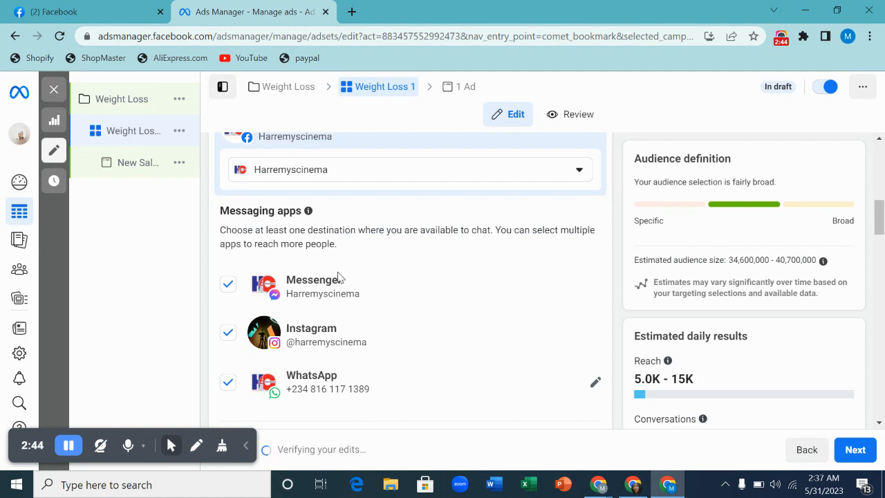
{"action": "scroll", "coordinate": [339, 276], "scroll_direction": "up", "scroll_amount": 1}
{"action": "scroll", "coordinate": [339, 280], "scroll_direction": "down", "scroll_amount": 1}
{"action": "scroll", "coordinate": [339, 276], "scroll_direction": "down", "scroll_amount": 1}
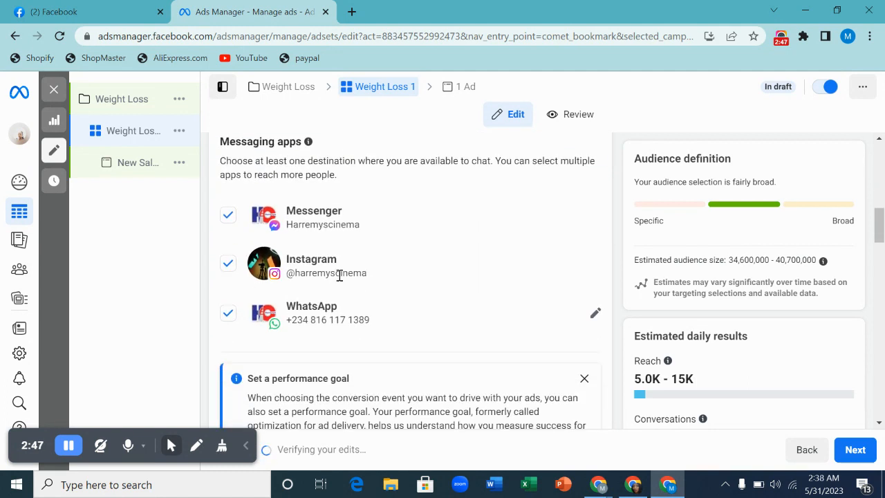
{"action": "left_click", "coordinate": [227, 217]}
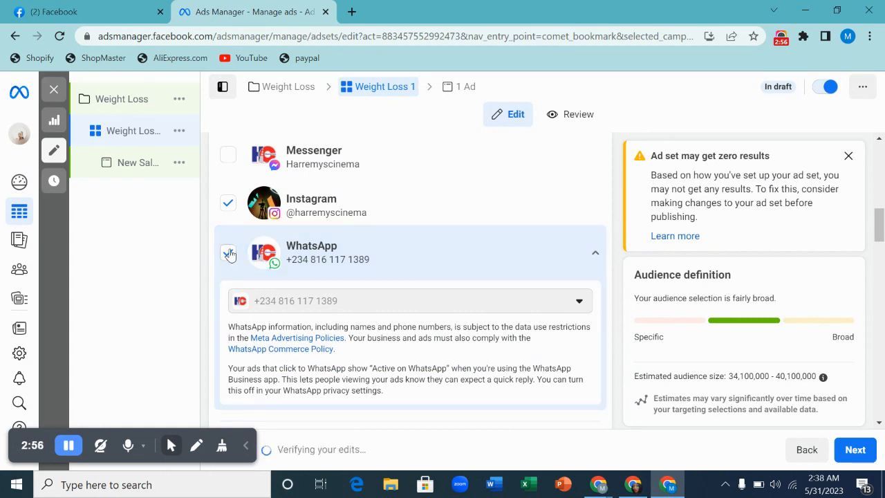
{"action": "left_click", "coordinate": [229, 253]}
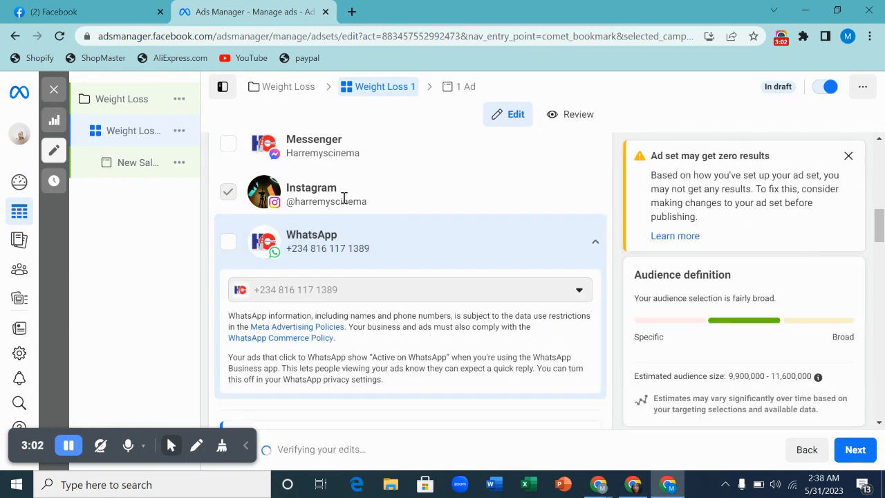
Examine the ad set's messaging apps, performance goal and optional cost per result goal settings
{"action": "scroll", "coordinate": [344, 198], "scroll_direction": "up", "scroll_amount": 1}
{"action": "scroll", "coordinate": [341, 203], "scroll_direction": "down", "scroll_amount": 1}
{"action": "scroll", "coordinate": [340, 197], "scroll_direction": "up", "scroll_amount": 2}
{"action": "scroll", "coordinate": [351, 270], "scroll_direction": "down", "scroll_amount": 7}
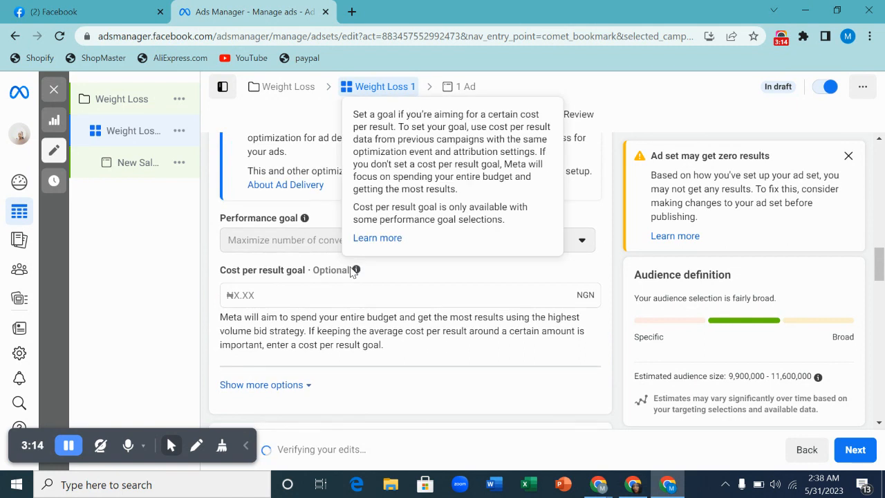
{"action": "scroll", "coordinate": [350, 270], "scroll_direction": "down", "scroll_amount": 1}
{"action": "scroll", "coordinate": [338, 263], "scroll_direction": "down", "scroll_amount": 2}
{"action": "scroll", "coordinate": [289, 285], "scroll_direction": "up", "scroll_amount": 2}
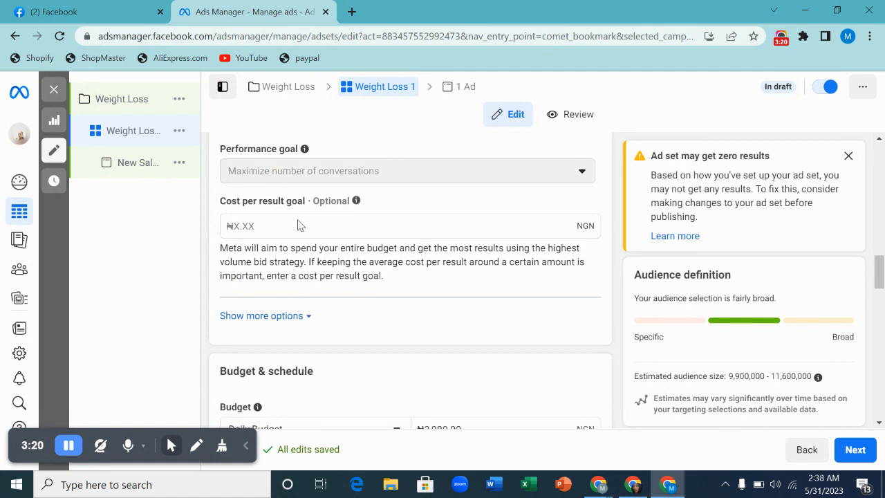
Set the ad set's daily budget to ₦5000 in the budget and schedule section
{"action": "scroll", "coordinate": [268, 221], "scroll_direction": "down", "scroll_amount": 3}
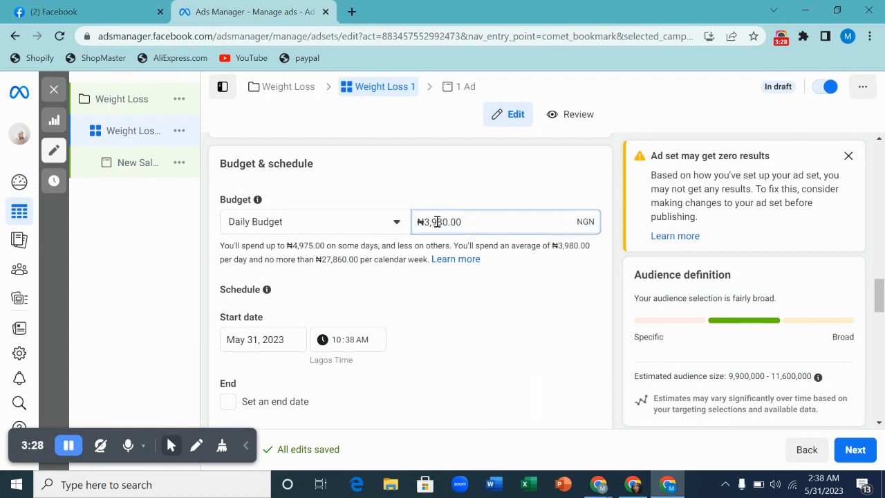
{"action": "key", "text": "BackSpace"}
{"action": "key", "text": "BackSpace"}
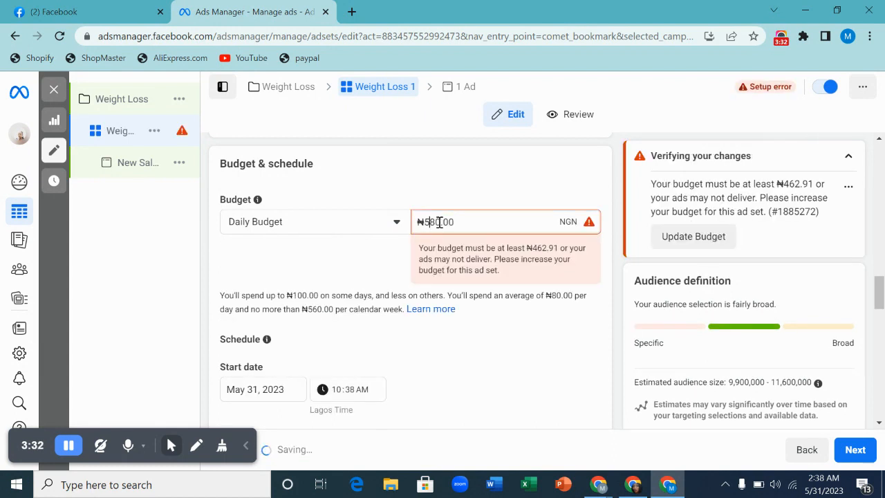
{"action": "type", "text": "500"}
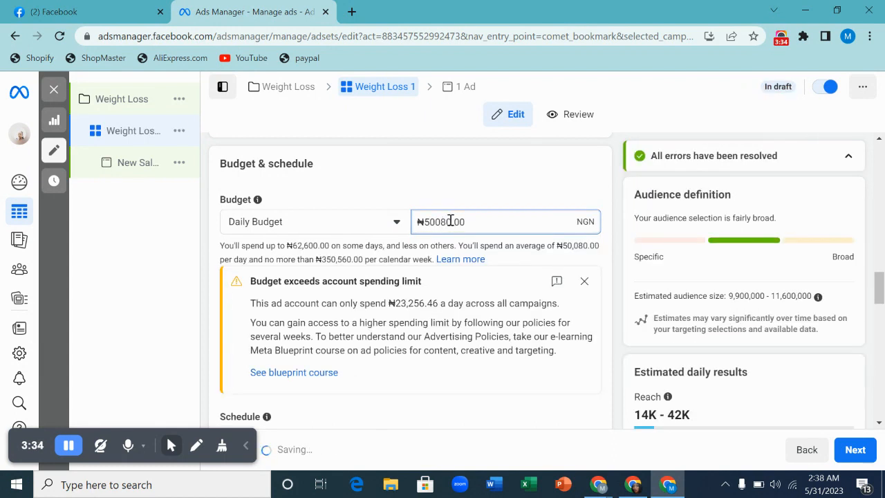
{"action": "key", "text": "BackSpace"}
{"action": "key", "text": "BackSpace"}
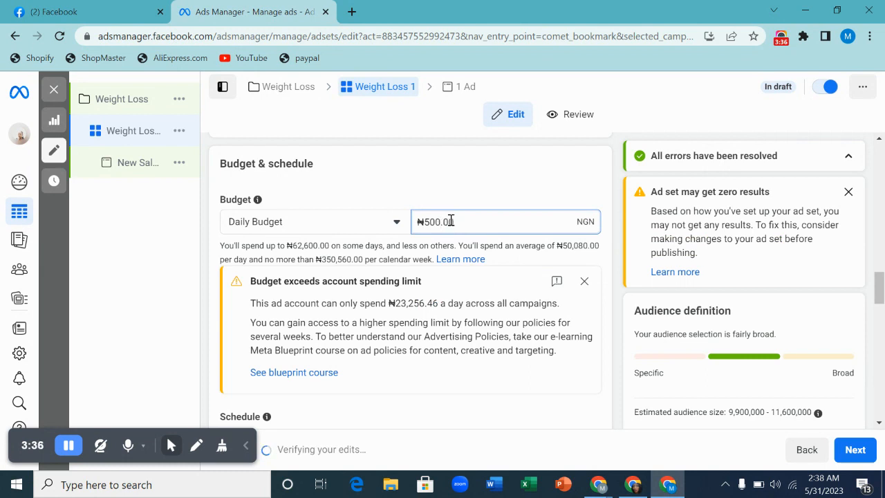
{"action": "type", "text": "0"}
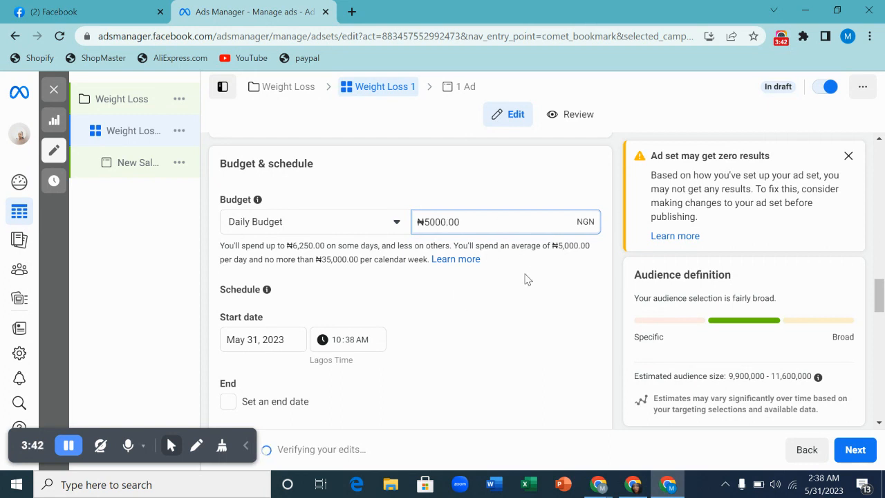
{"action": "scroll", "coordinate": [519, 280], "scroll_direction": "down", "scroll_amount": 2}
{"action": "scroll", "coordinate": [517, 280], "scroll_direction": "up", "scroll_amount": 1}
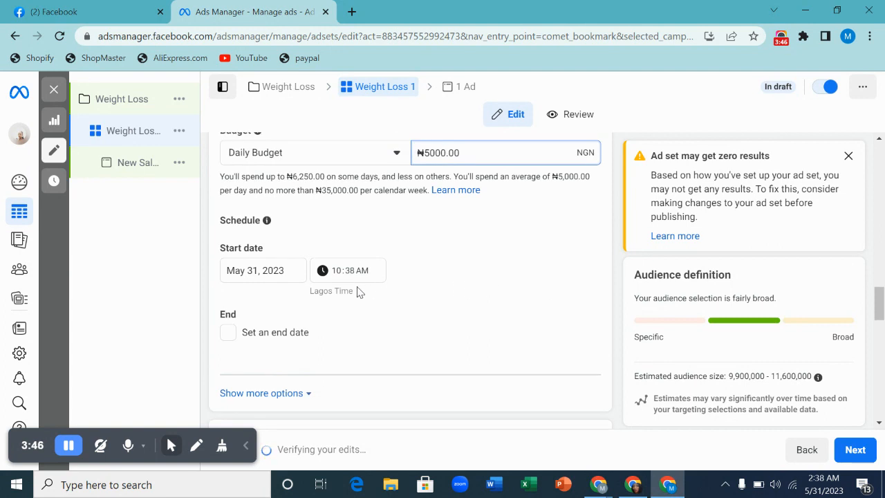
Set the start time in the ad set's schedule to 12:00, keeping the May 31, 2023 start date
{"action": "left_click", "coordinate": [351, 274]}
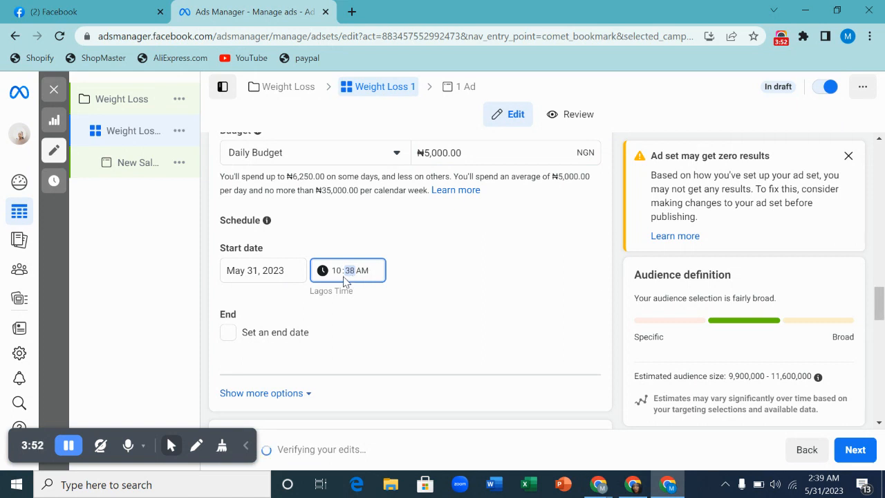
{"action": "left_click", "coordinate": [342, 272]}
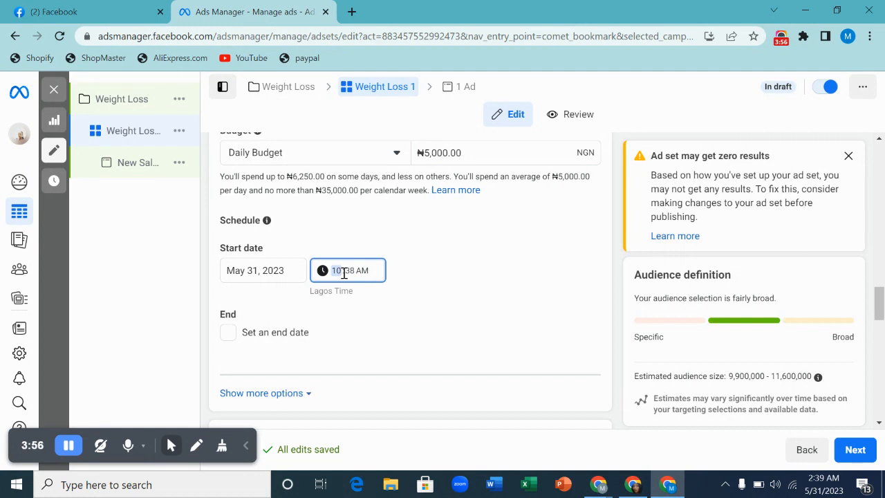
{"action": "type", "text": "2"}
{"action": "left_click", "coordinate": [258, 272]}
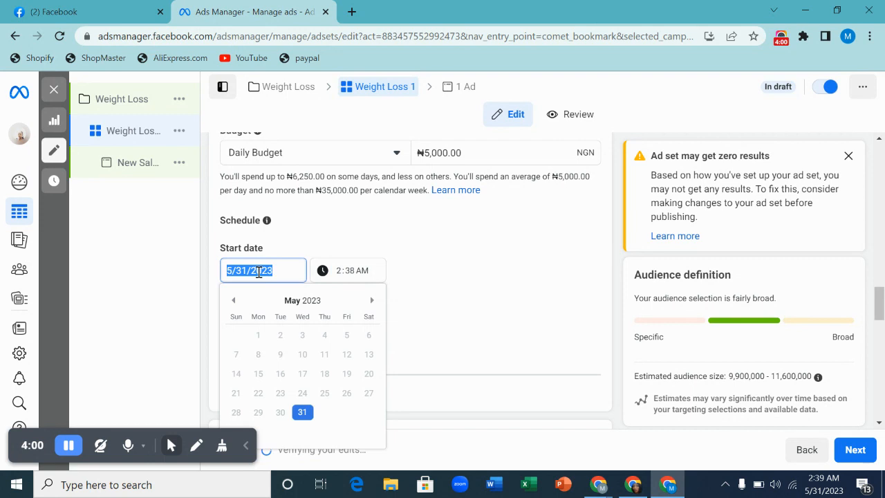
{"action": "left_click", "coordinate": [339, 271]}
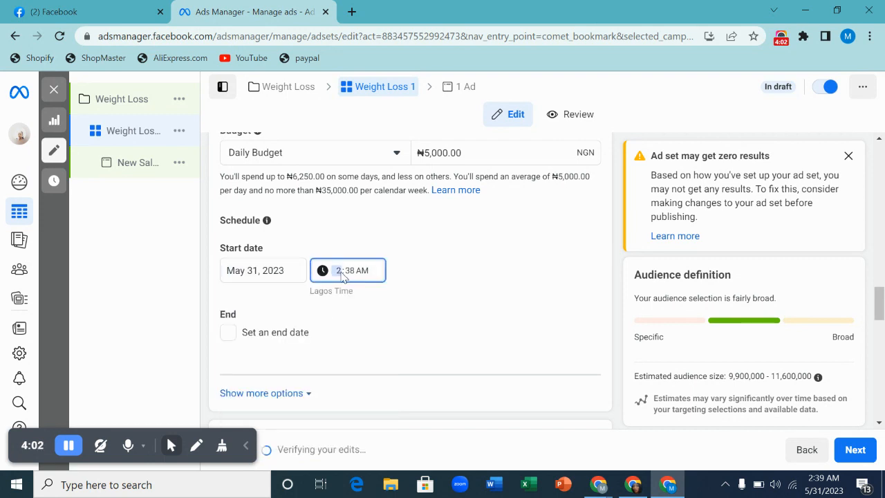
{"action": "type", "text": "12"}
{"action": "left_click", "coordinate": [351, 271]}
{"action": "type", "text": "00"}
Edit the audience locations and set the location targeting type to People living in this location
{"action": "scroll", "coordinate": [434, 274], "scroll_direction": "down", "scroll_amount": 4}
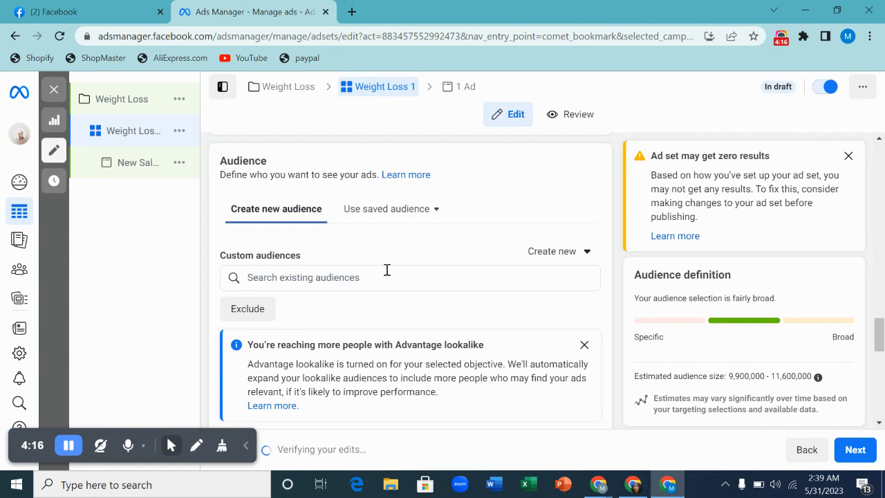
{"action": "scroll", "coordinate": [387, 270], "scroll_direction": "down", "scroll_amount": 2}
{"action": "scroll", "coordinate": [387, 275], "scroll_direction": "down", "scroll_amount": 1}
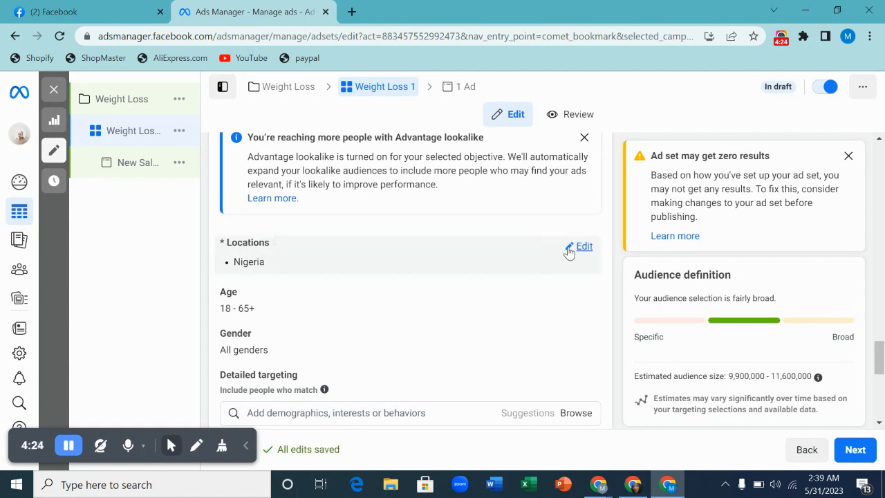
{"action": "left_click", "coordinate": [580, 247]}
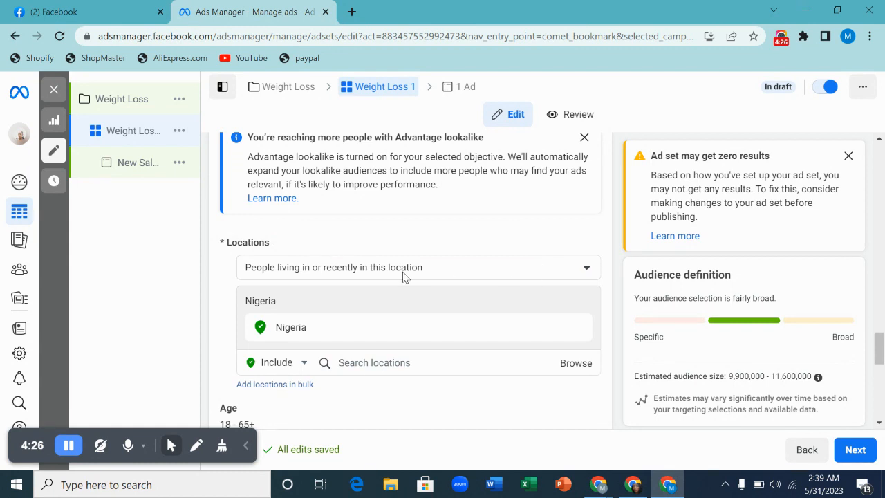
{"action": "left_click", "coordinate": [587, 269]}
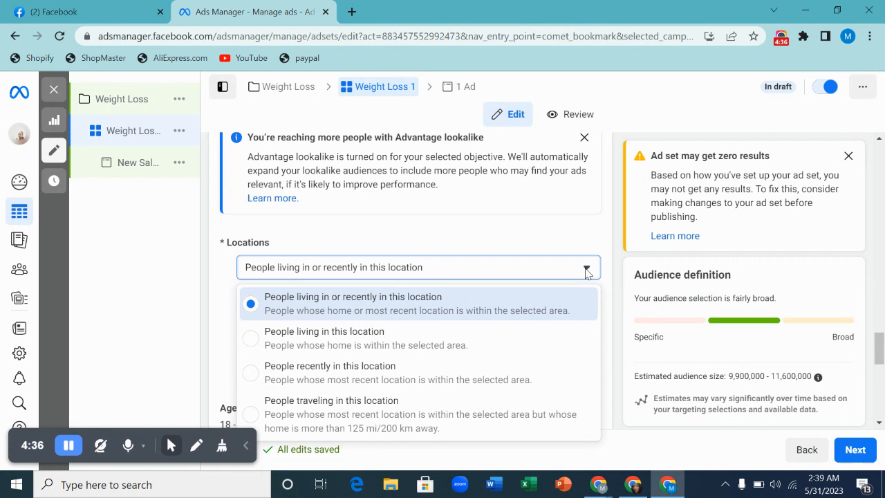
{"action": "left_click", "coordinate": [357, 346]}
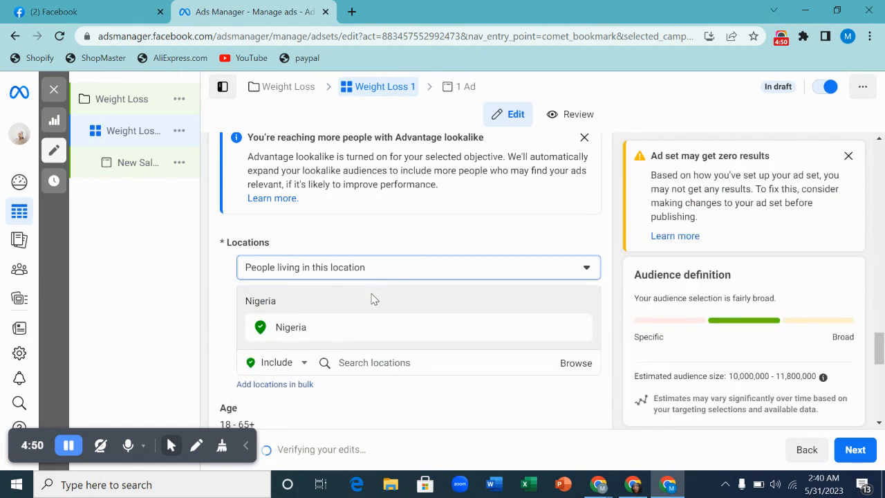
Search the audience locations for abuja and include Abuja, Federal Capital Territory, Nigeria as the targeted city
{"action": "scroll", "coordinate": [371, 299], "scroll_direction": "down", "scroll_amount": 1}
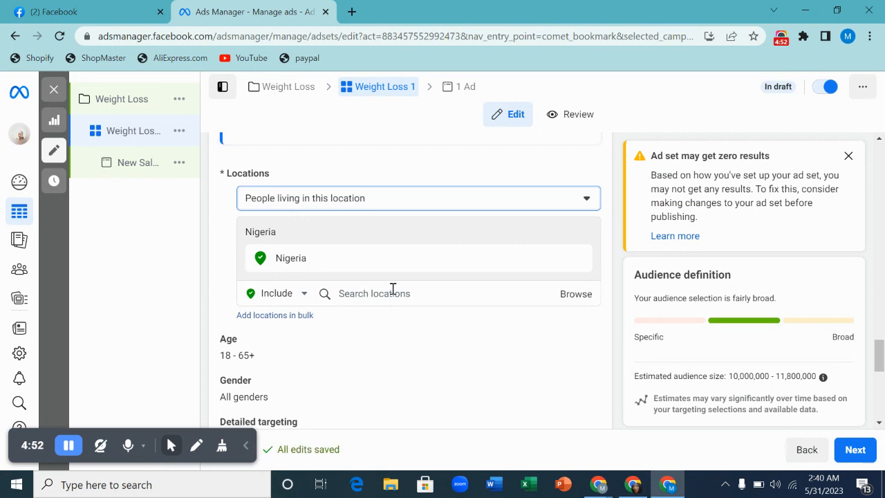
{"action": "left_click", "coordinate": [512, 267]}
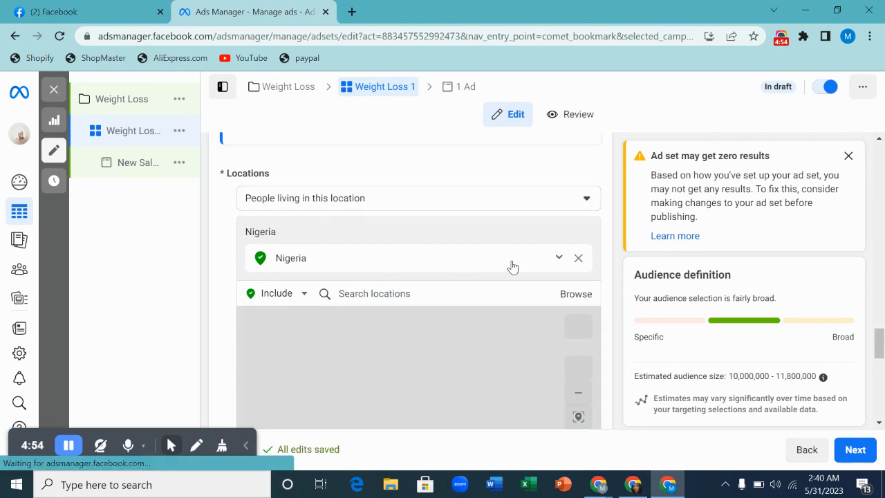
{"action": "left_click", "coordinate": [425, 291]}
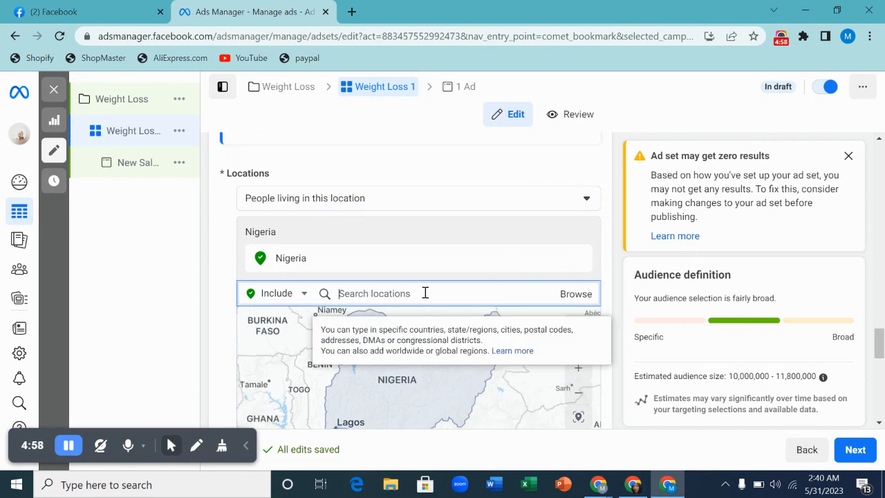
{"action": "type", "text": "abuja"}
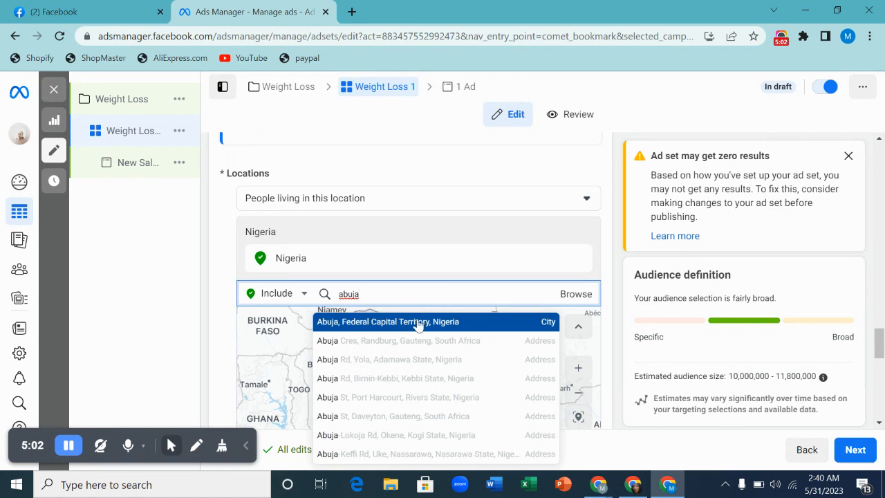
{"action": "left_click", "coordinate": [420, 324]}
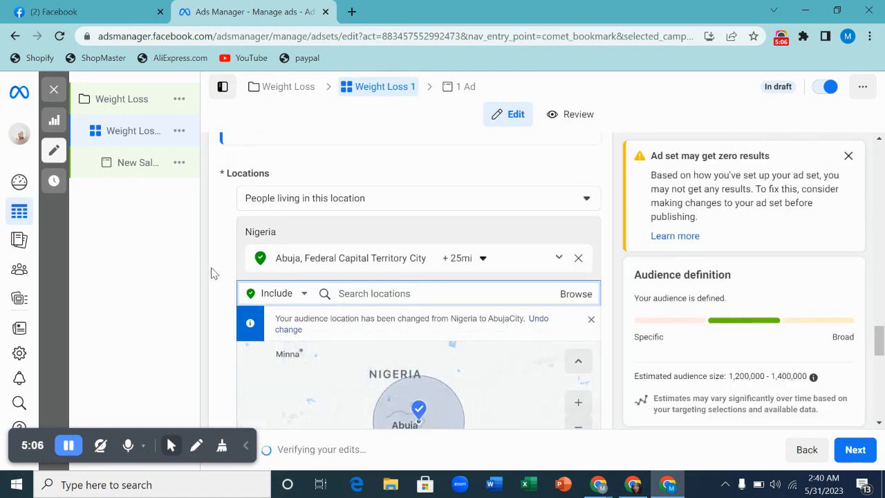
{"action": "scroll", "coordinate": [214, 289], "scroll_direction": "down", "scroll_amount": 2}
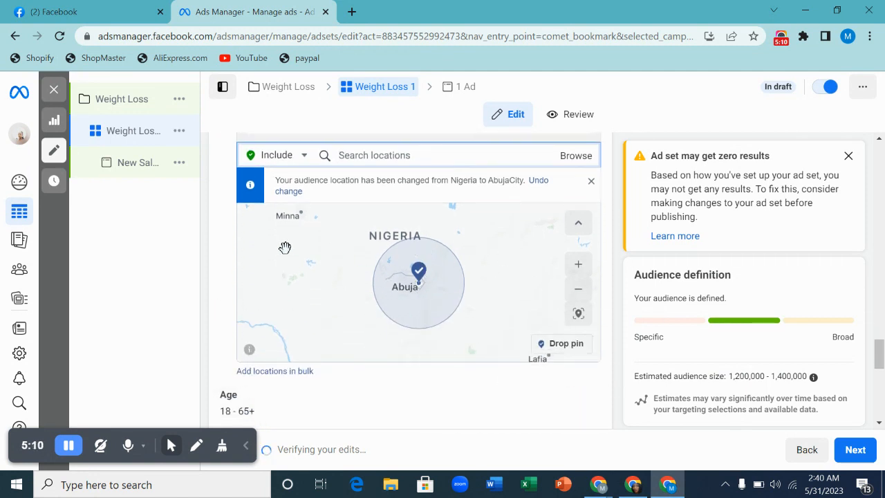
{"action": "scroll", "coordinate": [279, 246], "scroll_direction": "up", "scroll_amount": 3}
{"action": "scroll", "coordinate": [330, 224], "scroll_direction": "down", "scroll_amount": 5}
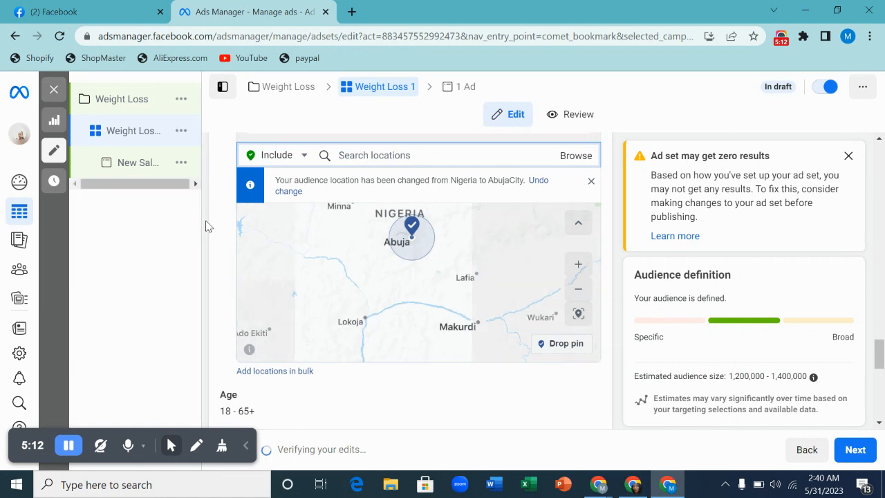
{"action": "scroll", "coordinate": [499, 213], "scroll_direction": "up", "scroll_amount": 3}
{"action": "scroll", "coordinate": [591, 153], "scroll_direction": "up", "scroll_amount": 1}
{"action": "scroll", "coordinate": [594, 166], "scroll_direction": "up", "scroll_amount": 1}
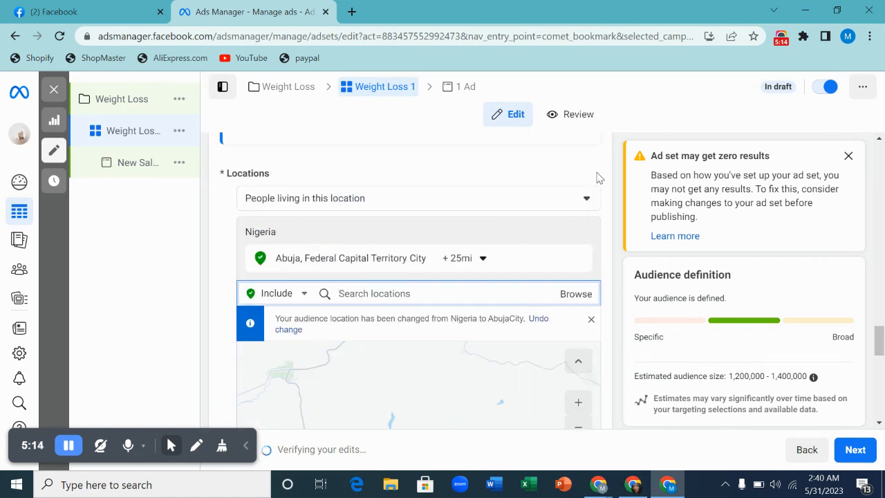
Set the audience age range to a minimum of 25 and a maximum of 59
{"action": "scroll", "coordinate": [600, 256], "scroll_direction": "down", "scroll_amount": 2}
{"action": "scroll", "coordinate": [603, 261], "scroll_direction": "down", "scroll_amount": 3}
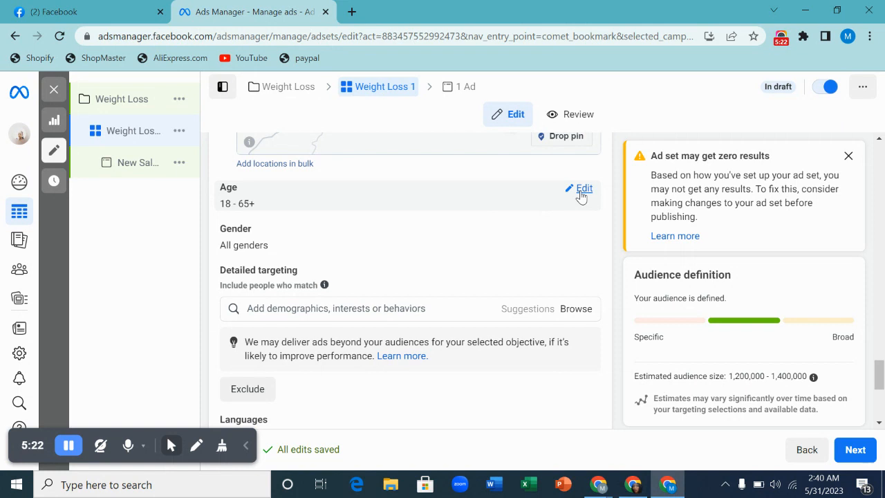
{"action": "left_click", "coordinate": [582, 189]}
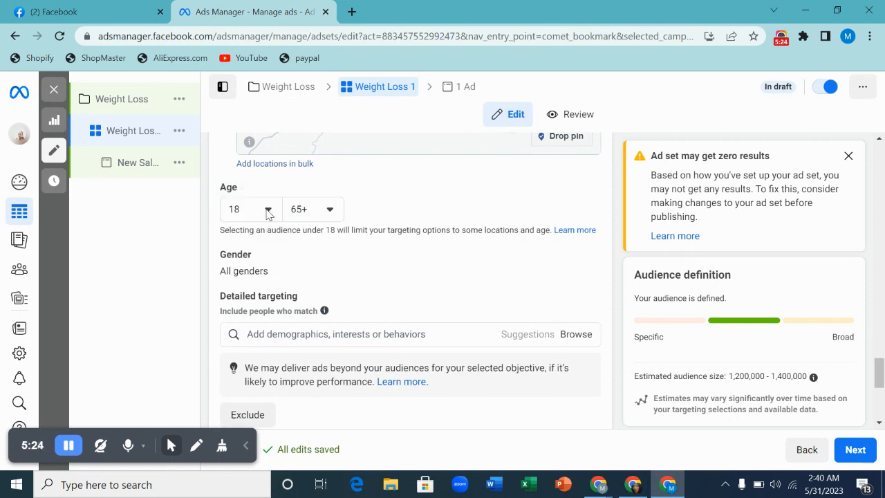
{"action": "left_click", "coordinate": [267, 211]}
{"action": "scroll", "coordinate": [284, 339], "scroll_direction": "down", "scroll_amount": 2}
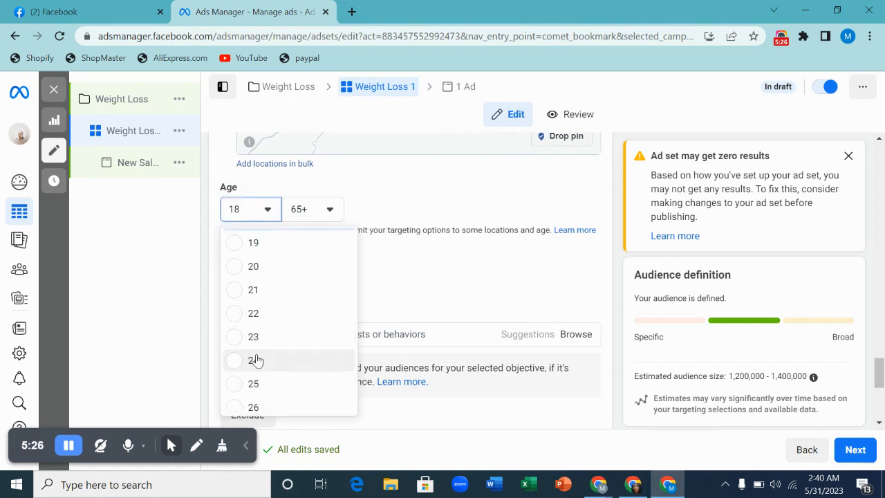
{"action": "left_click", "coordinate": [253, 385]}
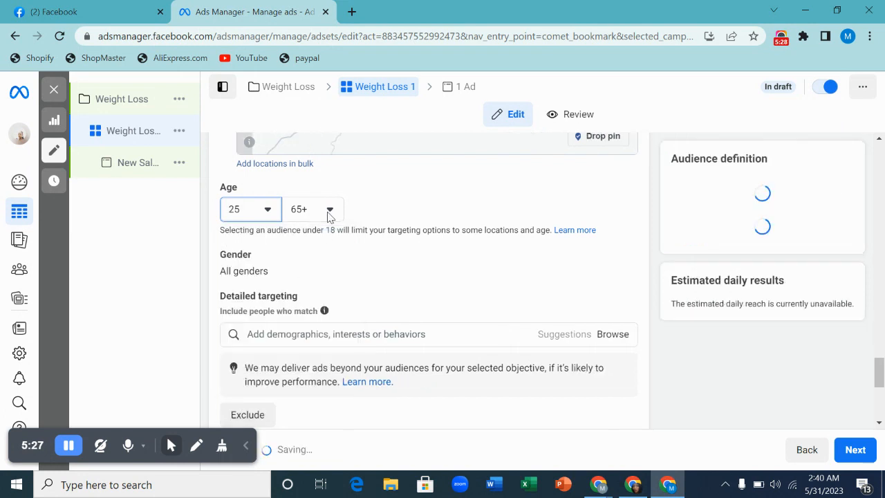
{"action": "left_click", "coordinate": [328, 209]}
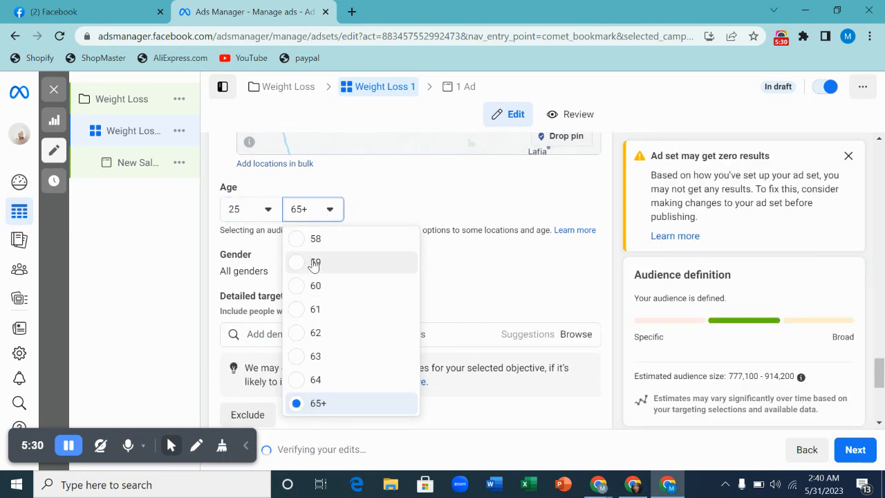
{"action": "left_click", "coordinate": [312, 260]}
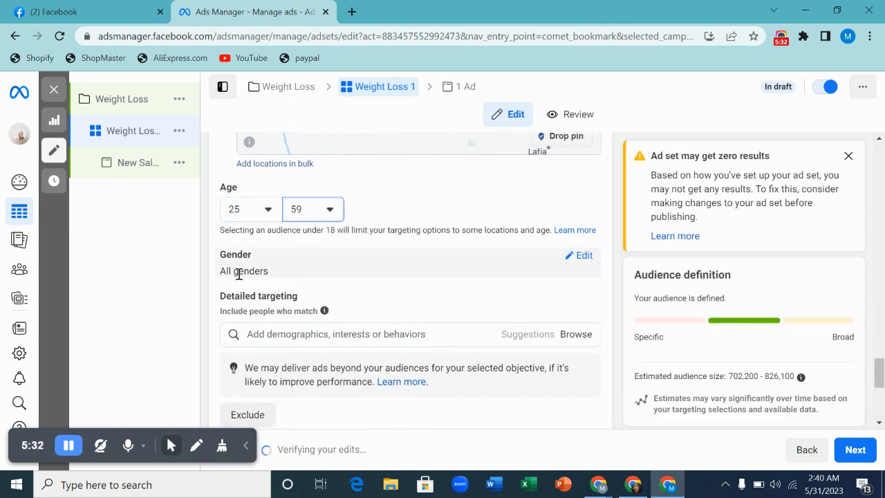
Search detailed targeting for mothers and add the Working parent interest to the audience
{"action": "scroll", "coordinate": [241, 272], "scroll_direction": "down", "scroll_amount": 1}
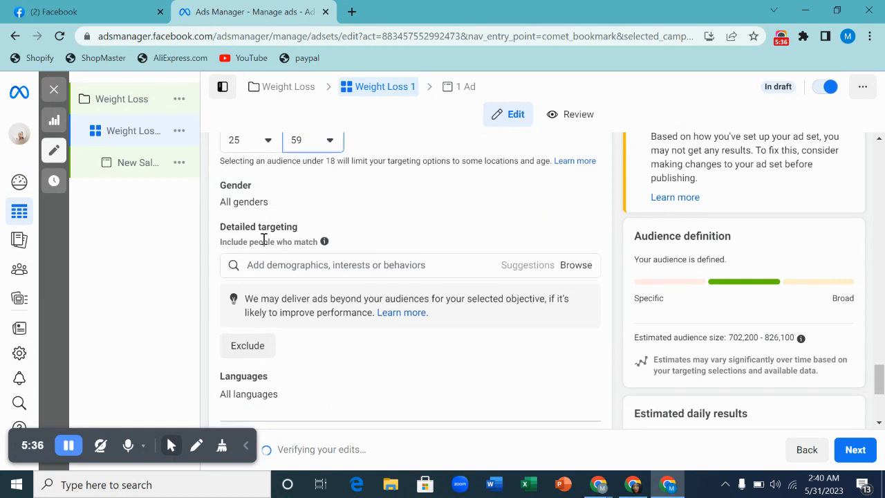
{"action": "scroll", "coordinate": [279, 269], "scroll_direction": "down", "scroll_amount": 3}
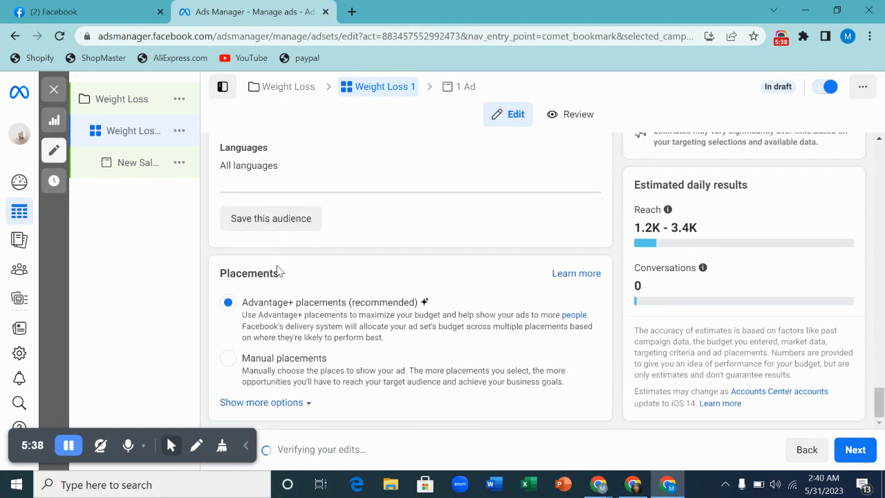
{"action": "scroll", "coordinate": [279, 269], "scroll_direction": "up", "scroll_amount": 2}
{"action": "scroll", "coordinate": [280, 248], "scroll_direction": "up", "scroll_amount": 1}
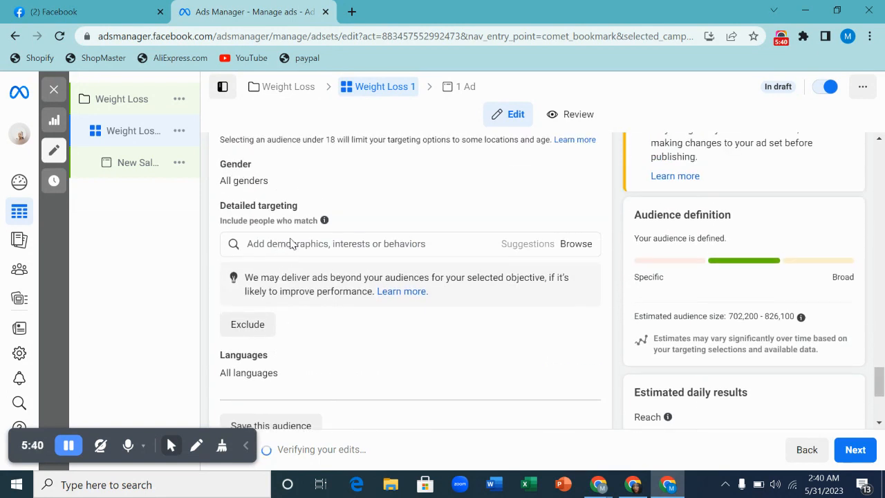
{"action": "left_click", "coordinate": [296, 246]}
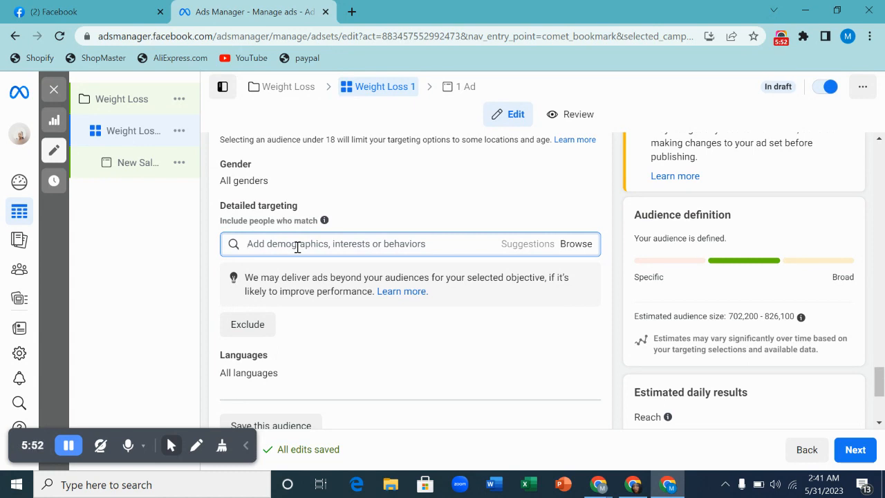
{"action": "type", "text": "moth"}
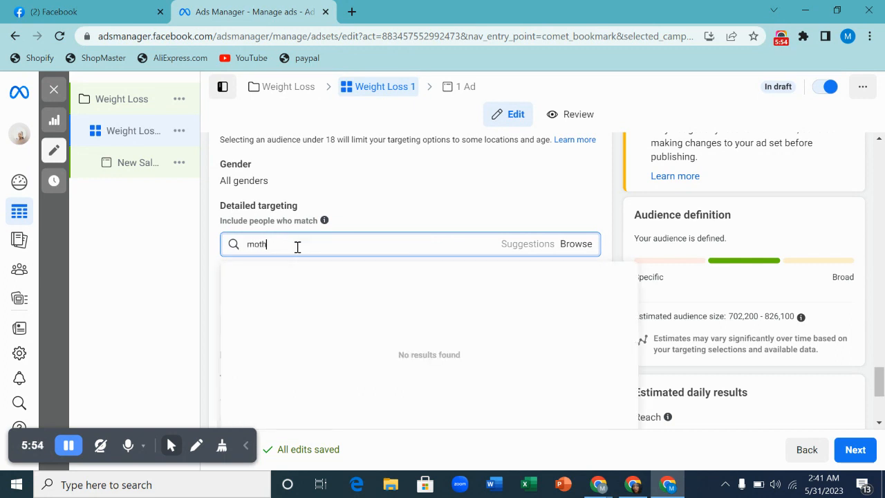
{"action": "type", "text": "ers"}
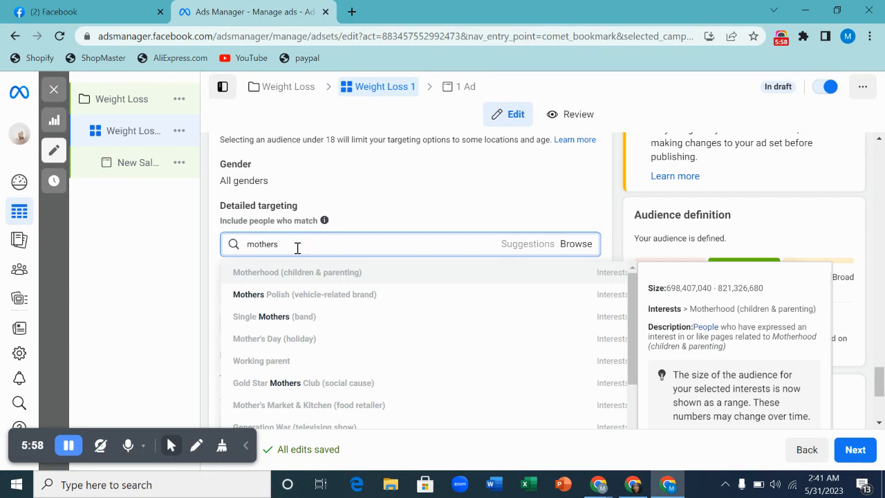
{"action": "left_click", "coordinate": [274, 362]}
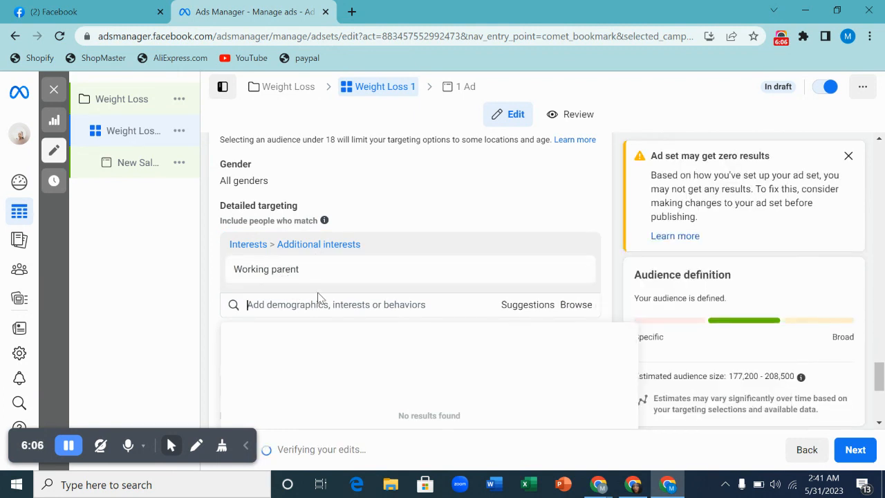
Switch the ad set to Manual placements and review its platforms and feed placement options
{"action": "scroll", "coordinate": [318, 297], "scroll_direction": "down", "scroll_amount": 4}
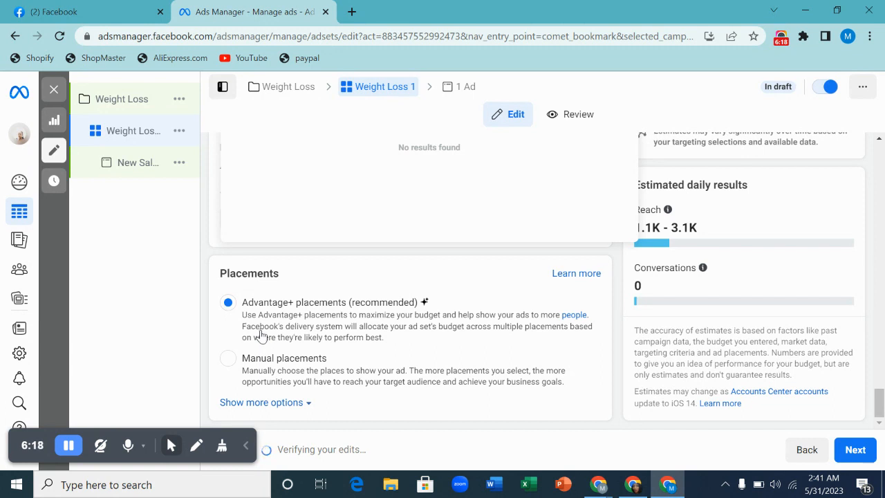
{"action": "left_click", "coordinate": [230, 359]}
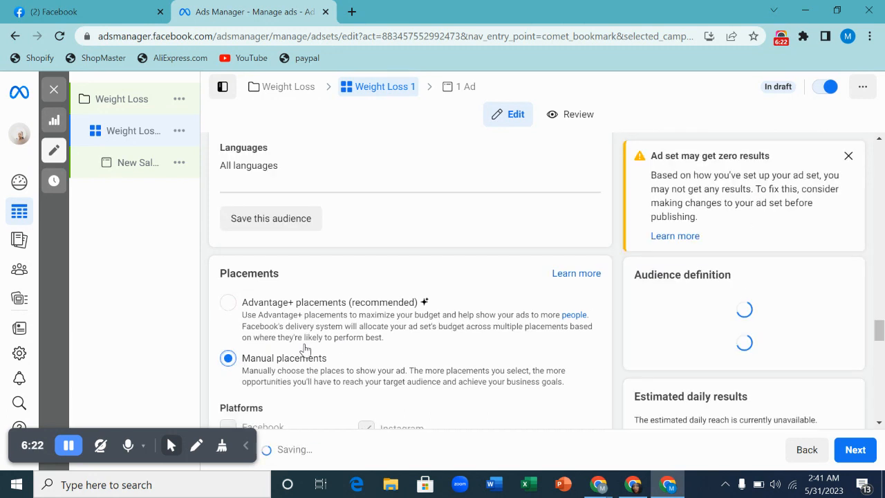
{"action": "scroll", "coordinate": [290, 346], "scroll_direction": "down", "scroll_amount": 2}
{"action": "scroll", "coordinate": [309, 323], "scroll_direction": "down", "scroll_amount": 2}
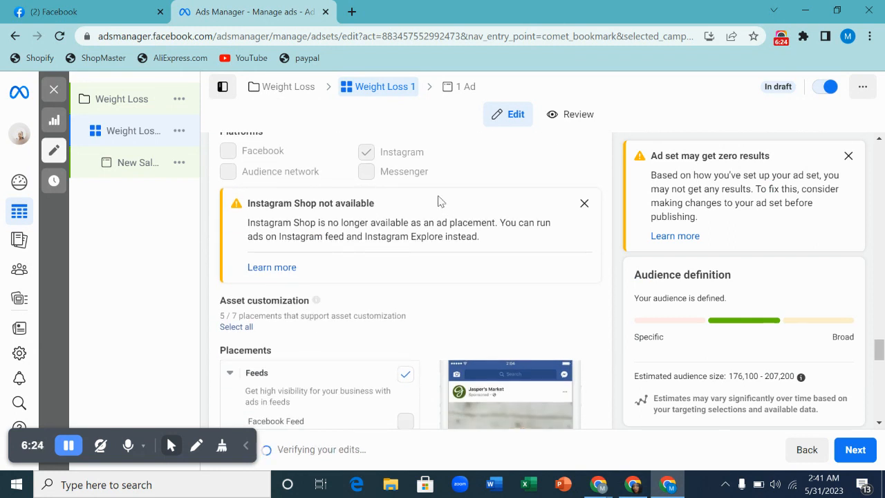
{"action": "scroll", "coordinate": [304, 214], "scroll_direction": "up", "scroll_amount": 2}
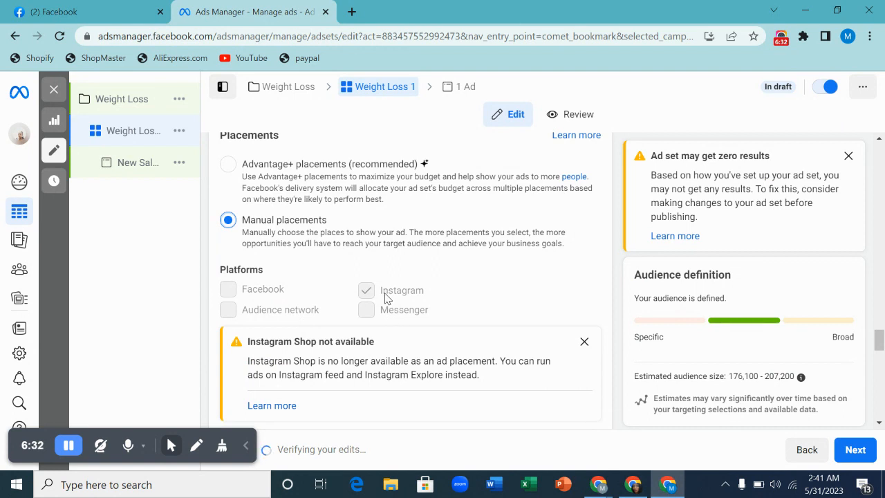
{"action": "scroll", "coordinate": [385, 297], "scroll_direction": "down", "scroll_amount": 4}
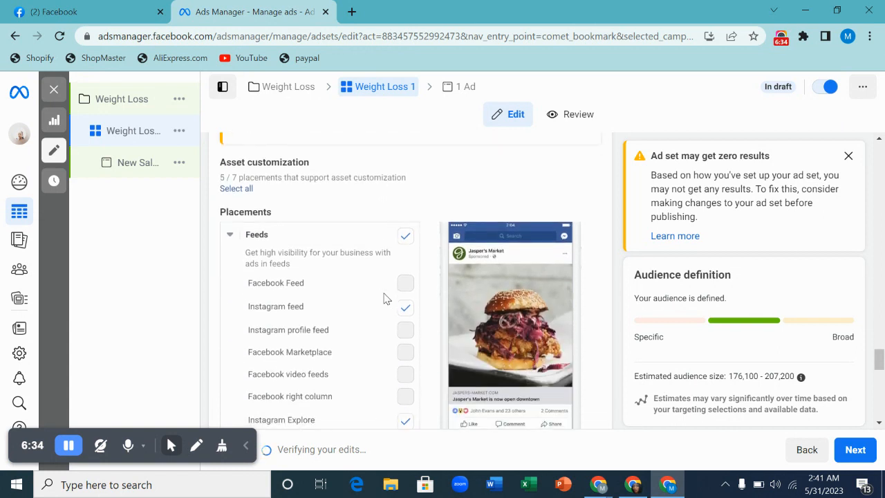
Review the remaining ad set placements down to Apps and sites, and continue to the ad level
{"action": "scroll", "coordinate": [385, 297], "scroll_direction": "down", "scroll_amount": 1}
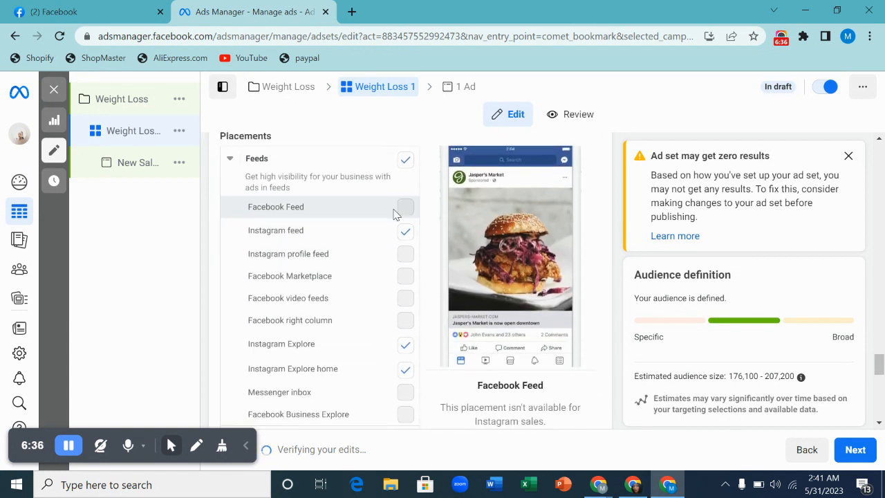
{"action": "scroll", "coordinate": [394, 214], "scroll_direction": "down", "scroll_amount": 8}
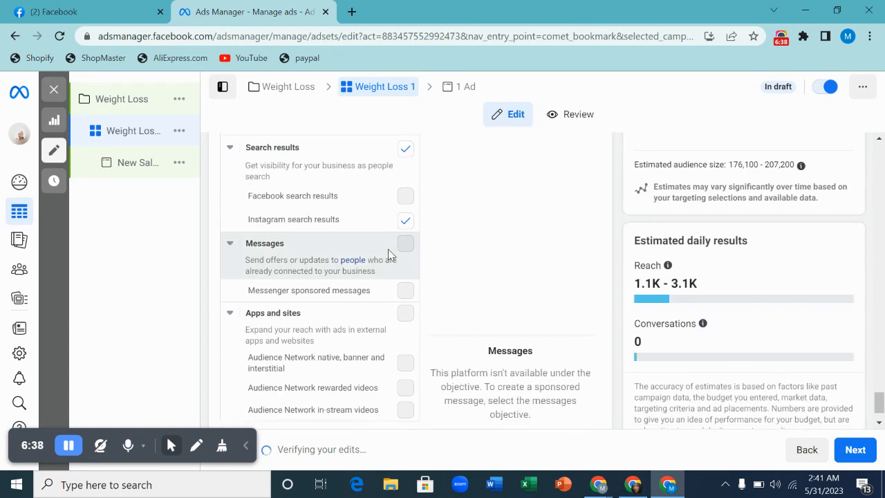
{"action": "scroll", "coordinate": [227, 213], "scroll_direction": "down", "scroll_amount": 1}
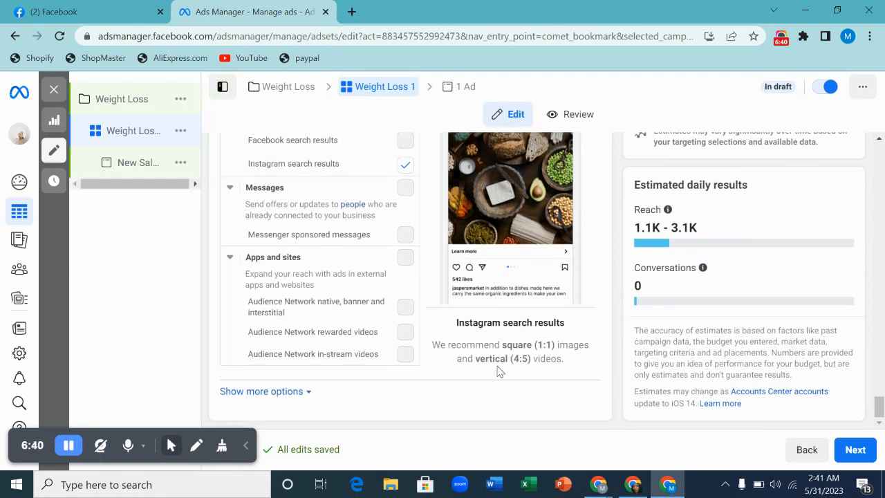
{"action": "scroll", "coordinate": [528, 258], "scroll_direction": "up", "scroll_amount": 2}
{"action": "scroll", "coordinate": [526, 254], "scroll_direction": "up", "scroll_amount": 4}
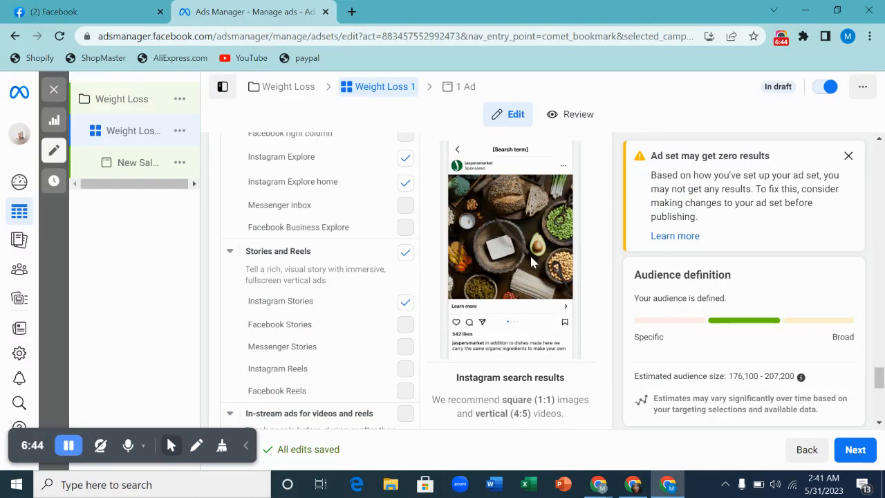
{"action": "left_click", "coordinate": [855, 453]}
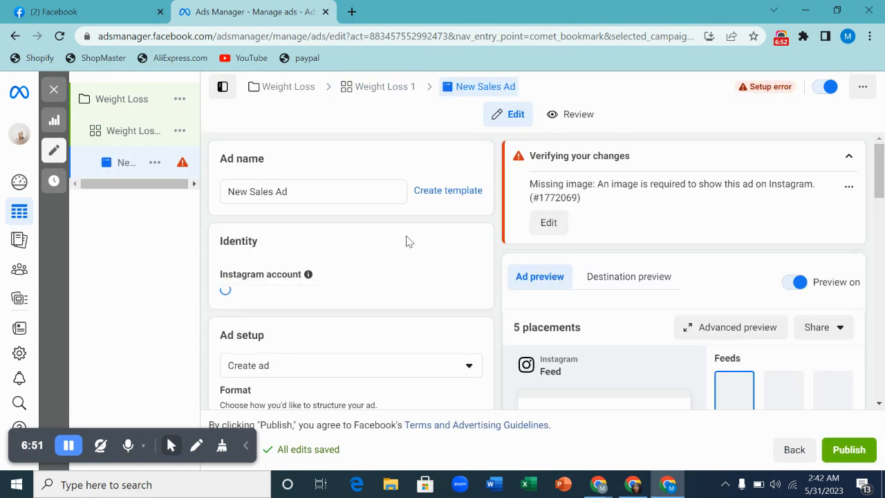
Rename the ad from its default name to Weight Loss 2
{"action": "triple_click", "coordinate": [264, 191]}
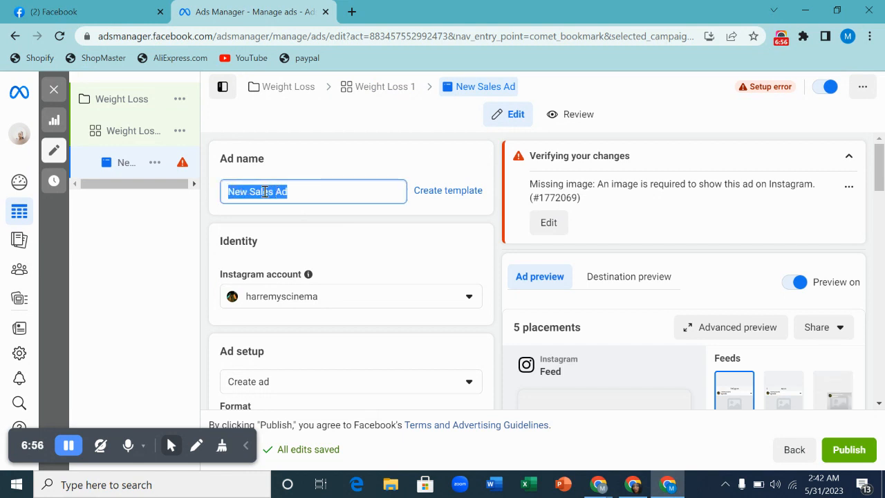
{"action": "type", "text": "Weight Loss"}
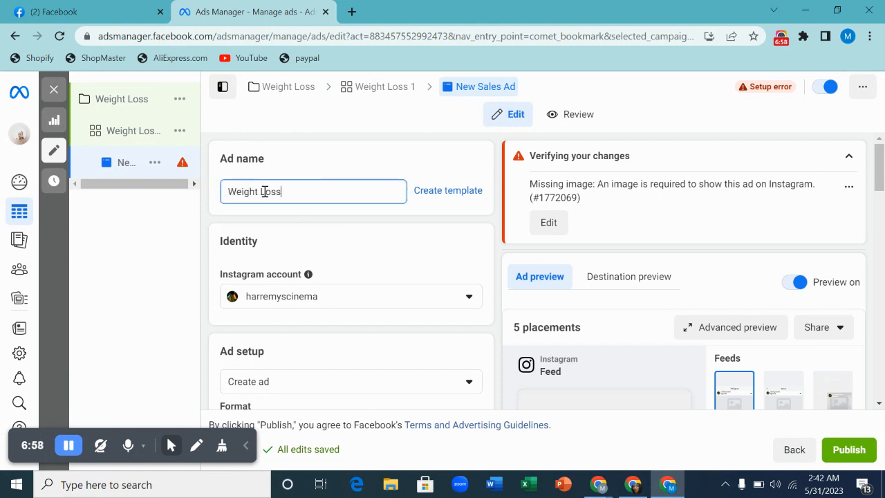
{"action": "type", "text": "2"}
Set the ad setup to Use existing post and turn off Multi-advertiser ads
{"action": "scroll", "coordinate": [323, 225], "scroll_direction": "down", "scroll_amount": 2}
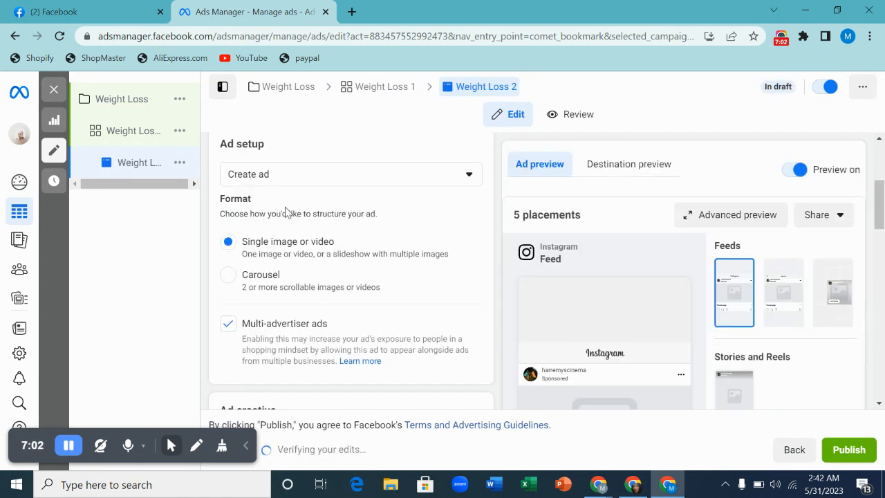
{"action": "double_click", "coordinate": [253, 178]}
{"action": "left_click", "coordinate": [252, 178]}
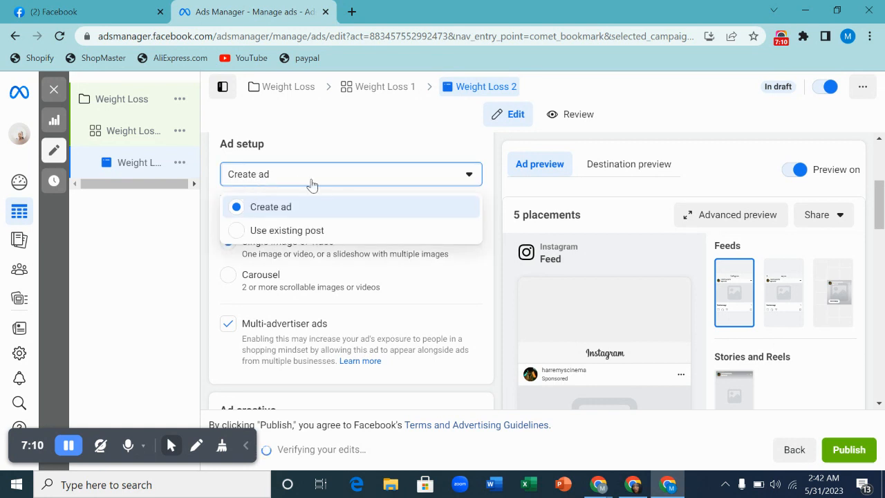
{"action": "left_click", "coordinate": [347, 236]}
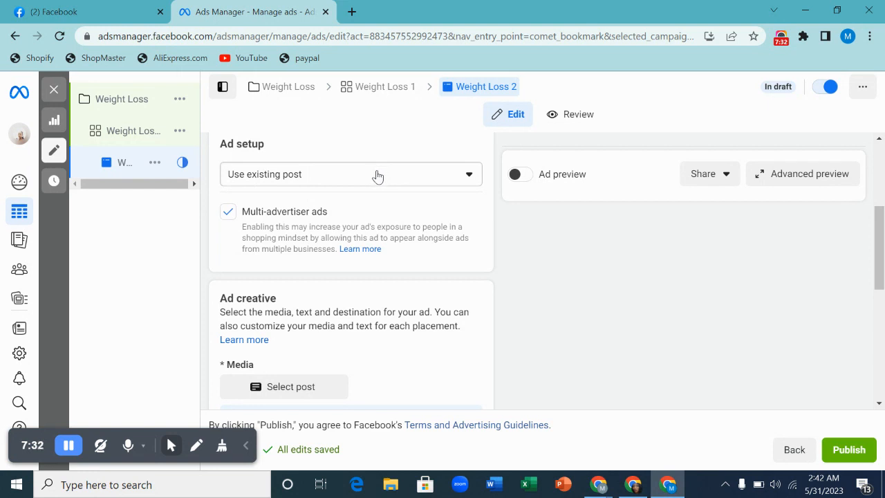
{"action": "left_click", "coordinate": [228, 212]}
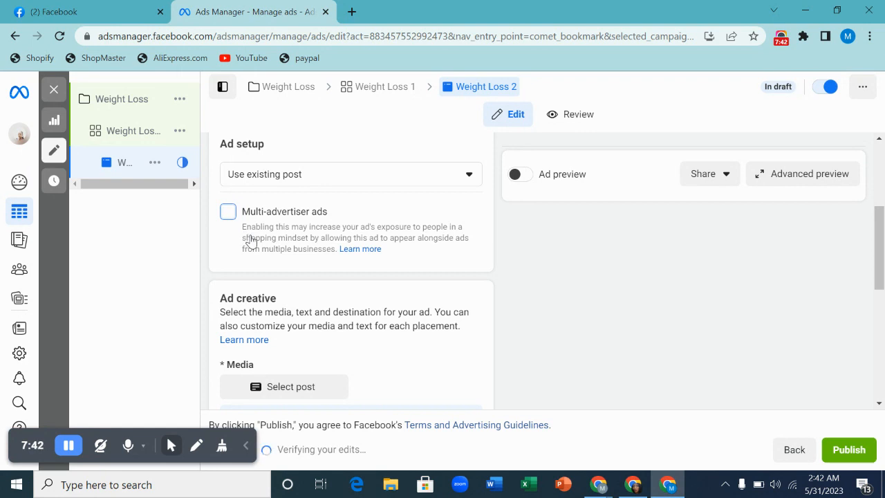
Choose the birthday party video post dated May 15, 2023 from the Facebook posts as the ad's media
{"action": "scroll", "coordinate": [279, 271], "scroll_direction": "down", "scroll_amount": 2}
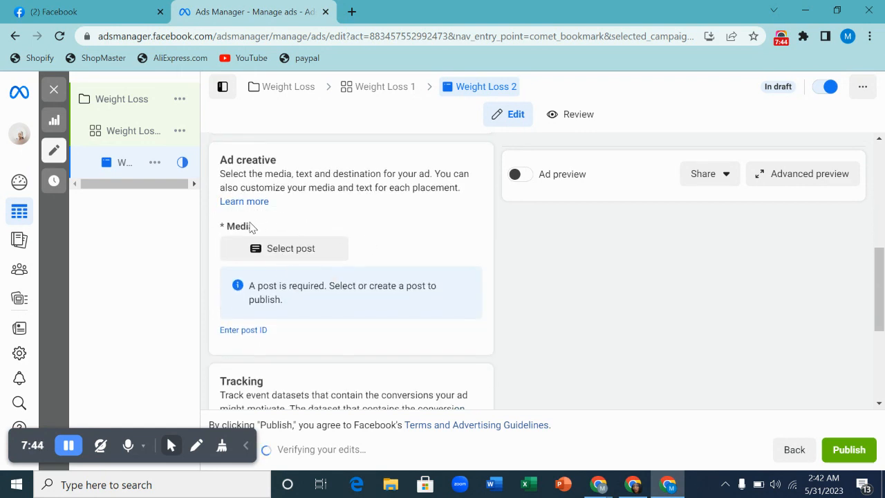
{"action": "left_click", "coordinate": [312, 255]}
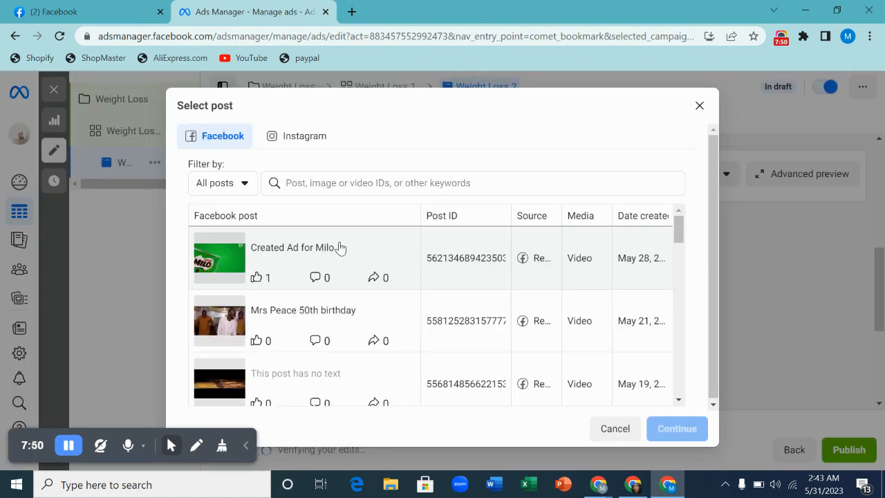
{"action": "scroll", "coordinate": [339, 248], "scroll_direction": "down", "scroll_amount": 1}
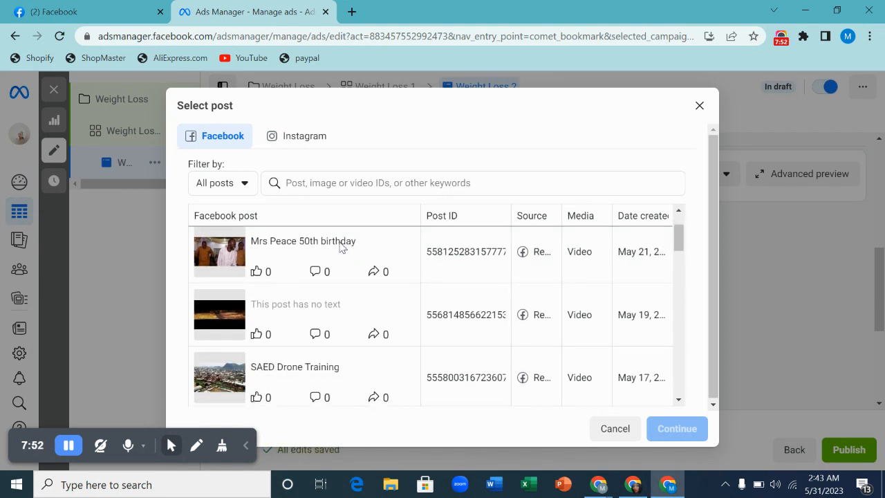
{"action": "scroll", "coordinate": [339, 248], "scroll_direction": "down", "scroll_amount": 1}
{"action": "scroll", "coordinate": [339, 247], "scroll_direction": "up", "scroll_amount": 1}
{"action": "scroll", "coordinate": [339, 247], "scroll_direction": "down", "scroll_amount": 1}
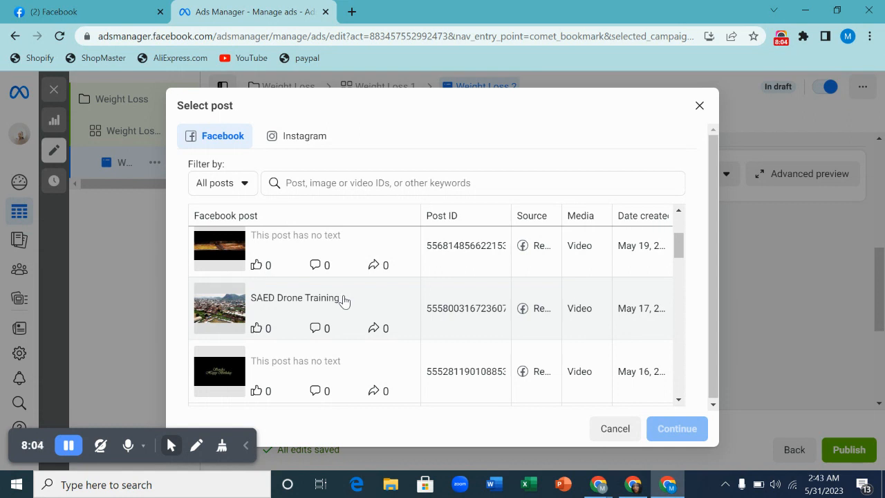
{"action": "scroll", "coordinate": [344, 299], "scroll_direction": "down", "scroll_amount": 2}
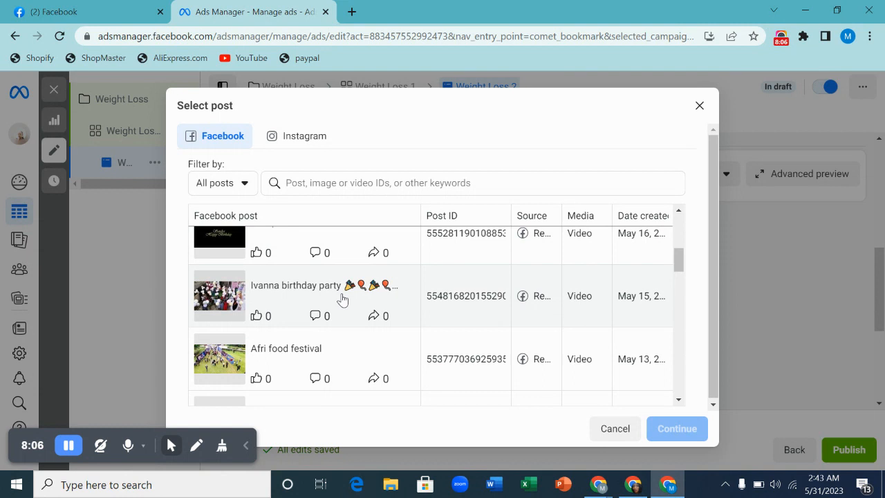
{"action": "left_click", "coordinate": [342, 299]}
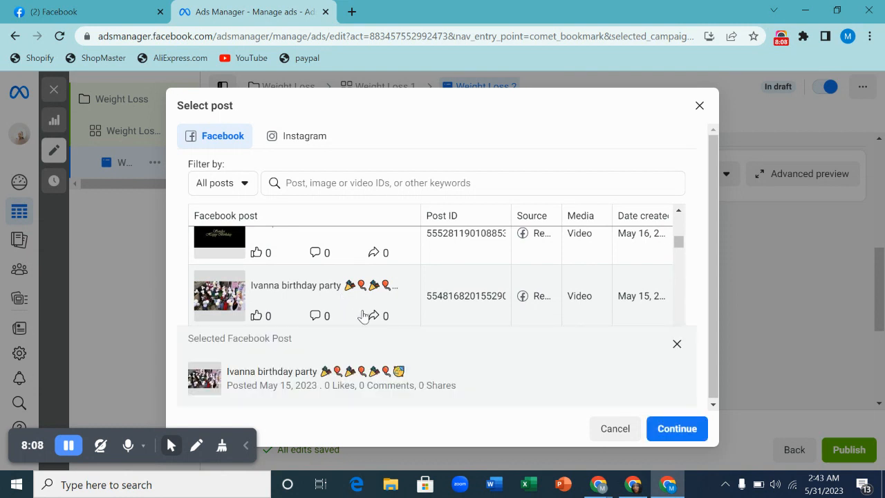
{"action": "left_click", "coordinate": [667, 434]}
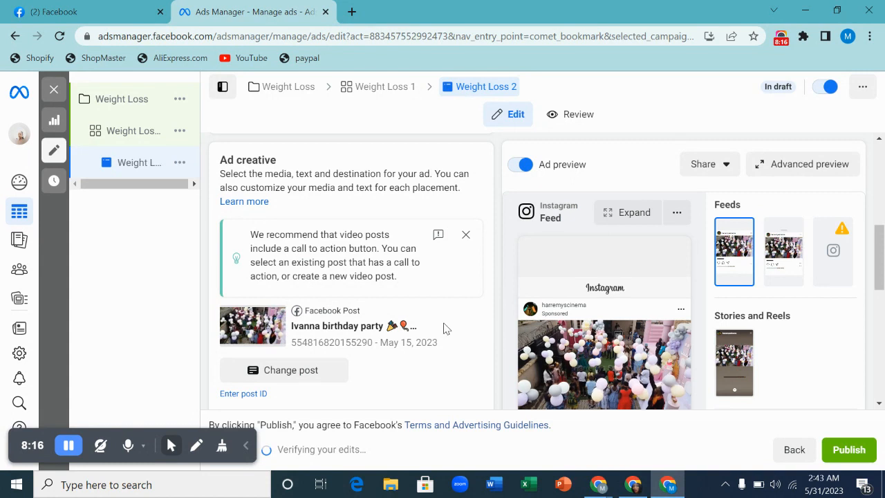
Review the ad's creative, call to action, tracking, identity and setup sections together with its Instagram feed preview
{"action": "scroll", "coordinate": [443, 327], "scroll_direction": "down", "scroll_amount": 1}
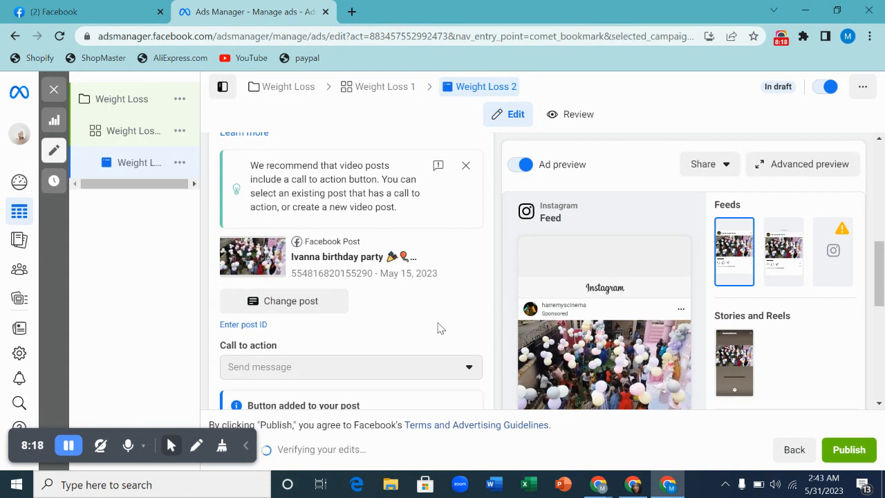
{"action": "scroll", "coordinate": [487, 297], "scroll_direction": "down", "scroll_amount": 3}
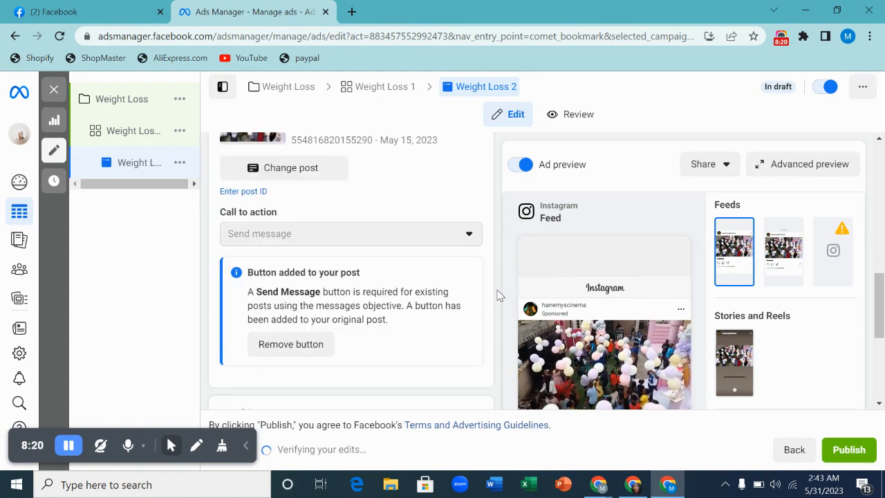
{"action": "scroll", "coordinate": [618, 318], "scroll_direction": "down", "scroll_amount": 1}
{"action": "scroll", "coordinate": [525, 306], "scroll_direction": "down", "scroll_amount": 3}
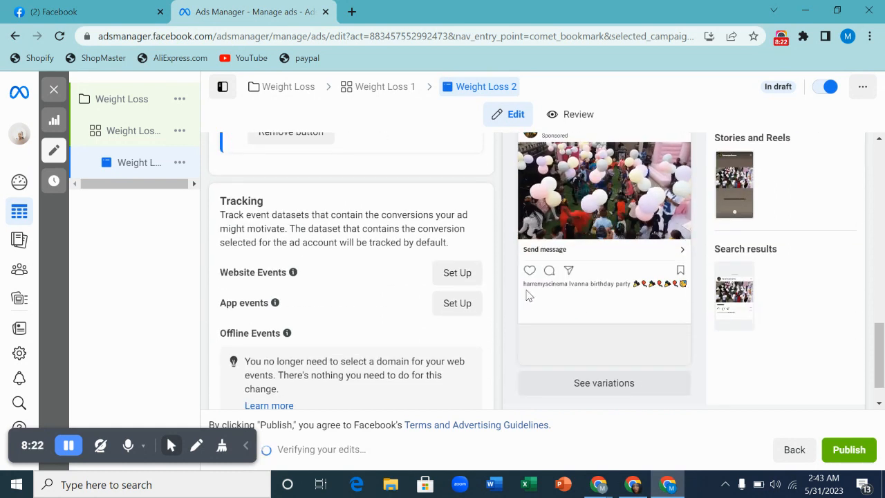
{"action": "scroll", "coordinate": [519, 298], "scroll_direction": "down", "scroll_amount": 1}
{"action": "scroll", "coordinate": [537, 296], "scroll_direction": "up", "scroll_amount": 2}
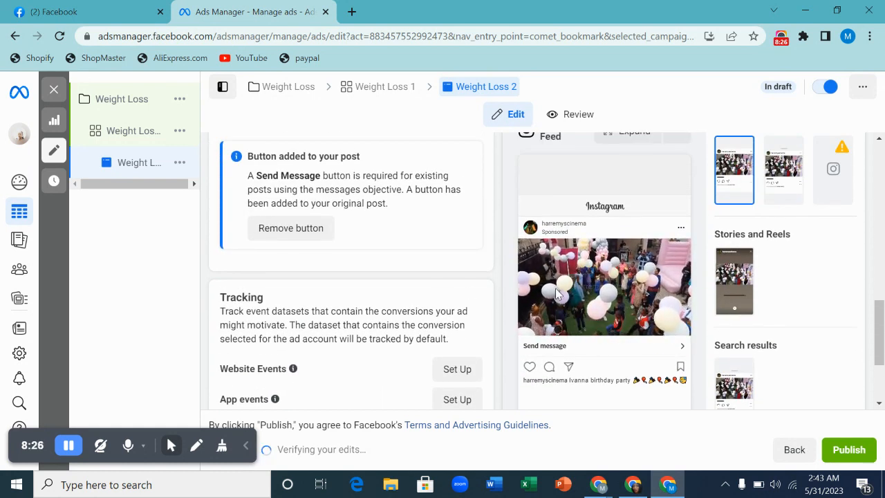
{"action": "scroll", "coordinate": [563, 298], "scroll_direction": "up", "scroll_amount": 2}
{"action": "scroll", "coordinate": [558, 296], "scroll_direction": "down", "scroll_amount": 2}
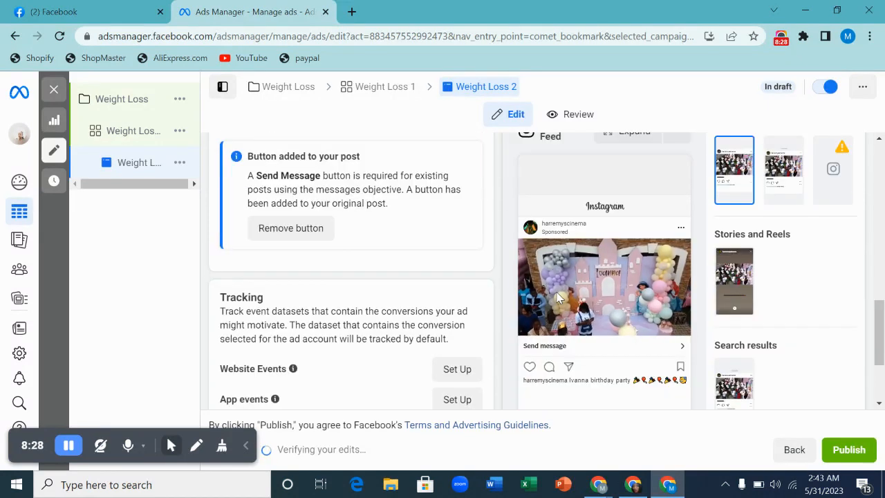
{"action": "scroll", "coordinate": [437, 296], "scroll_direction": "down", "scroll_amount": 1}
{"action": "scroll", "coordinate": [438, 297], "scroll_direction": "down", "scroll_amount": 2}
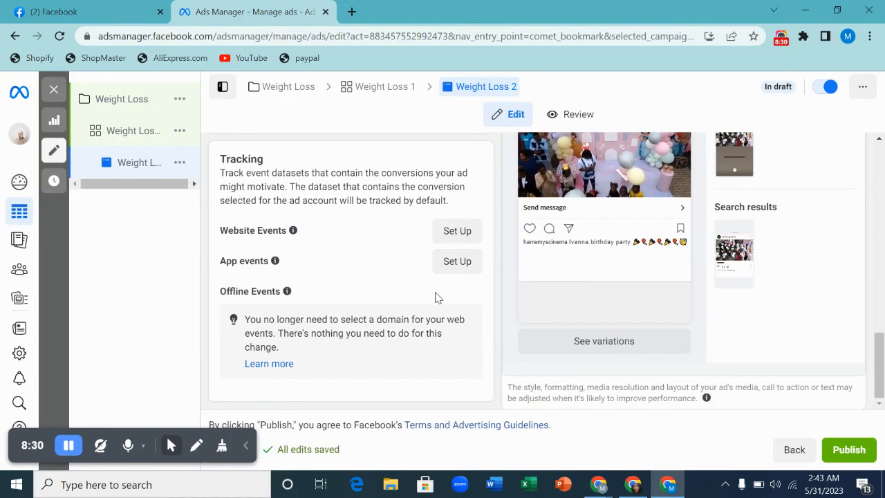
{"action": "scroll", "coordinate": [498, 300], "scroll_direction": "up", "scroll_amount": 5}
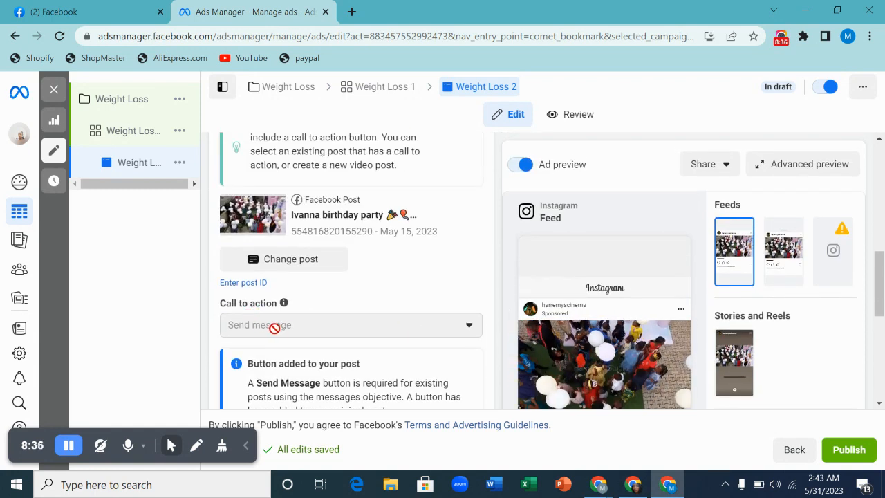
{"action": "mouse_move", "coordinate": [643, 334]}
{"action": "scroll", "coordinate": [642, 334], "scroll_direction": "down", "scroll_amount": 5}
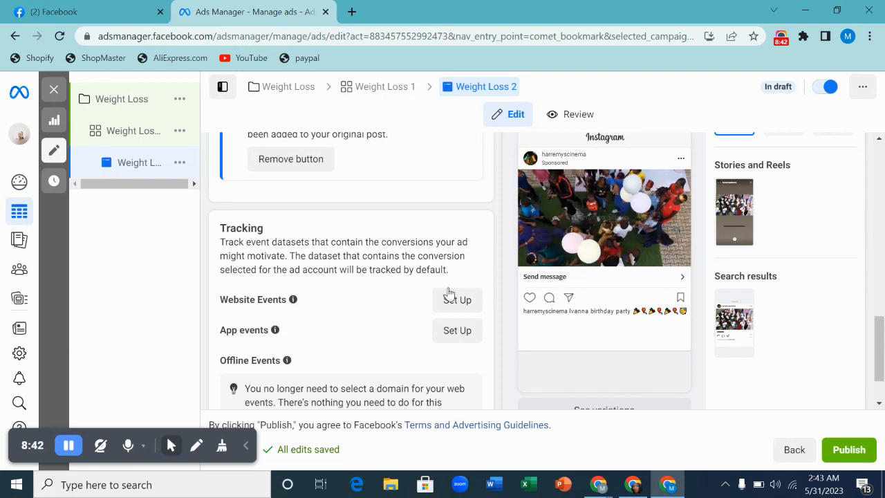
{"action": "scroll", "coordinate": [442, 293], "scroll_direction": "up", "scroll_amount": 3}
{"action": "scroll", "coordinate": [443, 293], "scroll_direction": "up", "scroll_amount": 5}
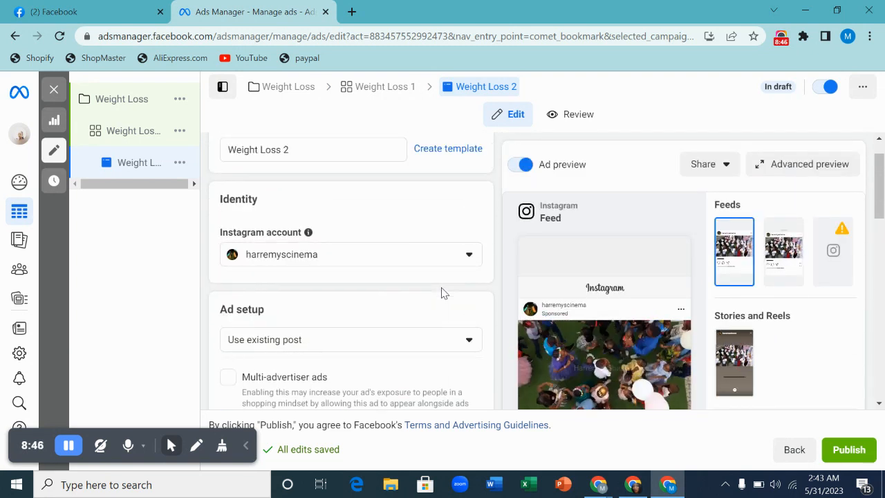
{"action": "scroll", "coordinate": [629, 280], "scroll_direction": "down", "scroll_amount": 2}
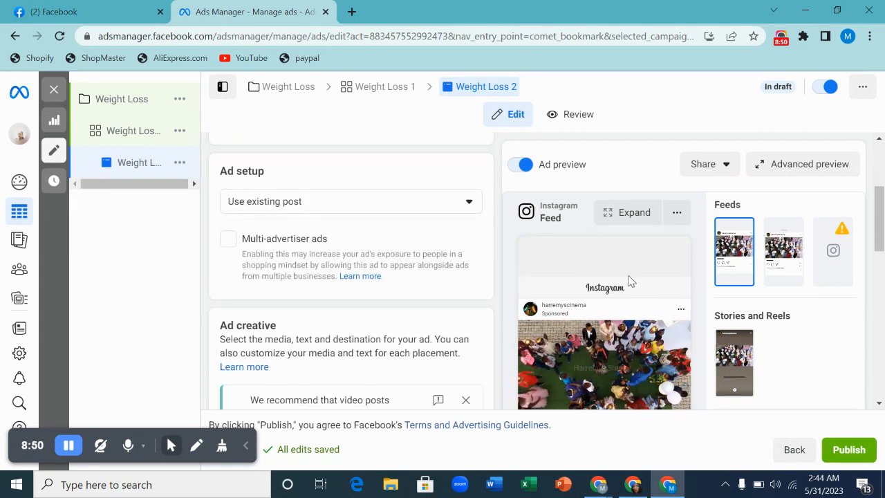
{"action": "scroll", "coordinate": [631, 281], "scroll_direction": "down", "scroll_amount": 1}
{"action": "scroll", "coordinate": [633, 284], "scroll_direction": "down", "scroll_amount": 2}
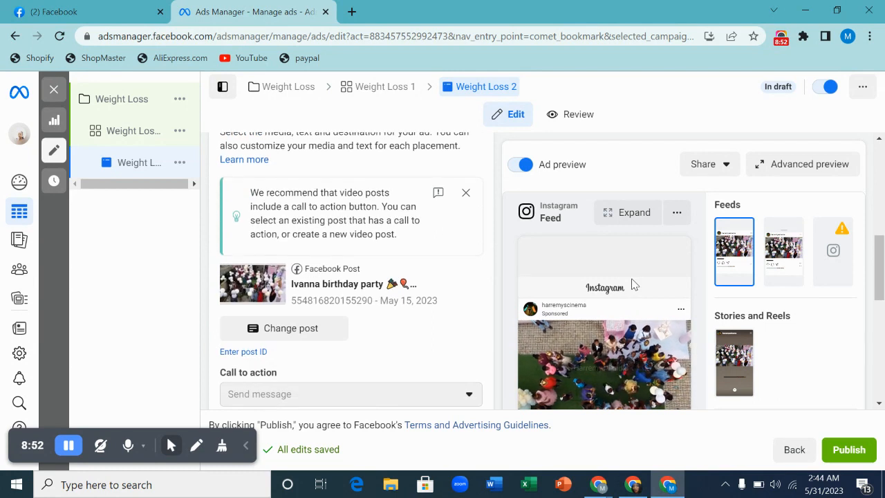